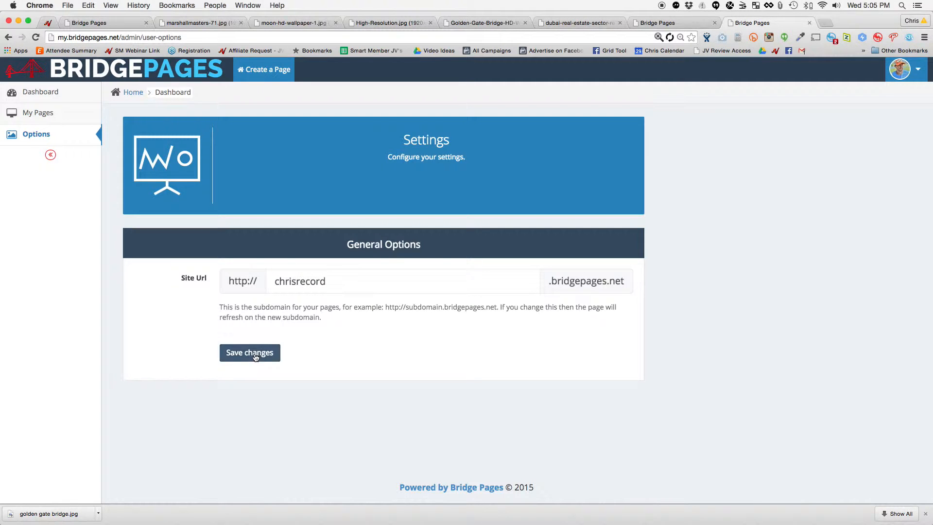
# - Create a new page from the My Pages list, keeping the Leadcapture - One template
pyautogui.click(59, 117)
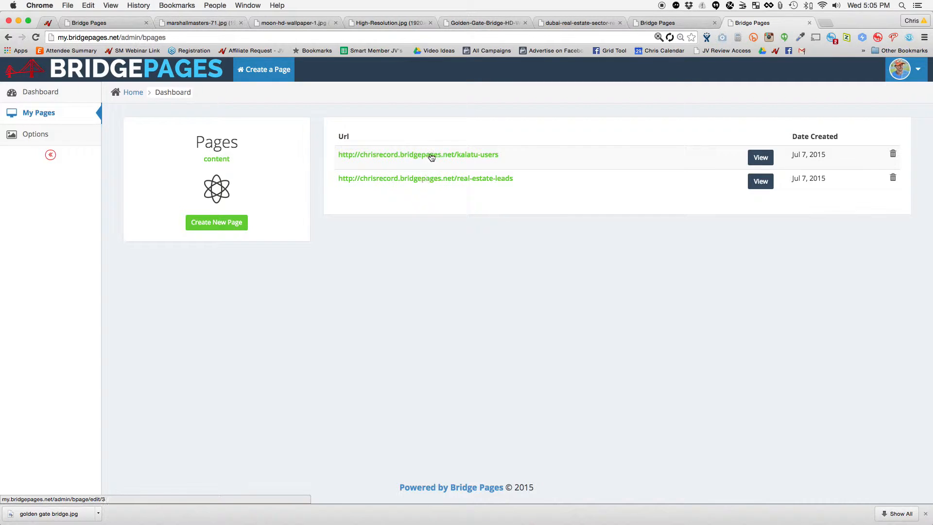
pyautogui.click(219, 225)
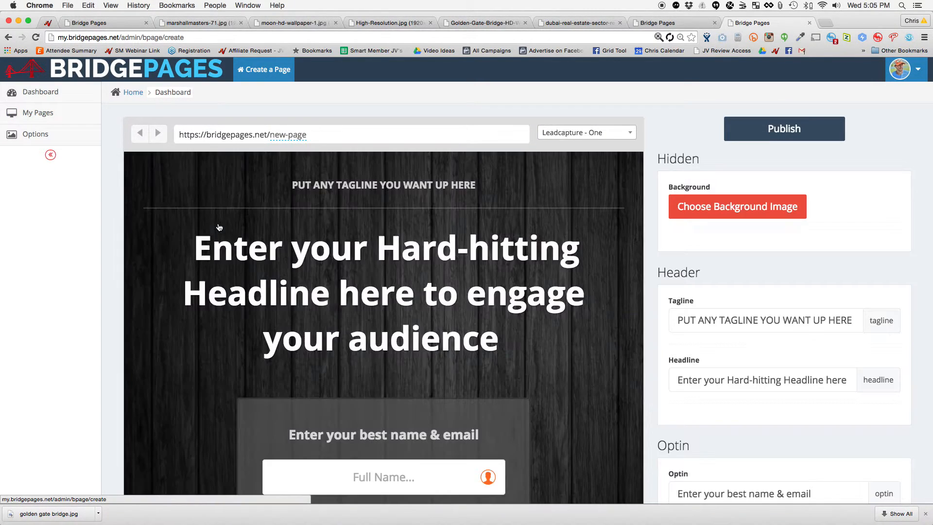
pyautogui.click(600, 139)
pyautogui.click(634, 136)
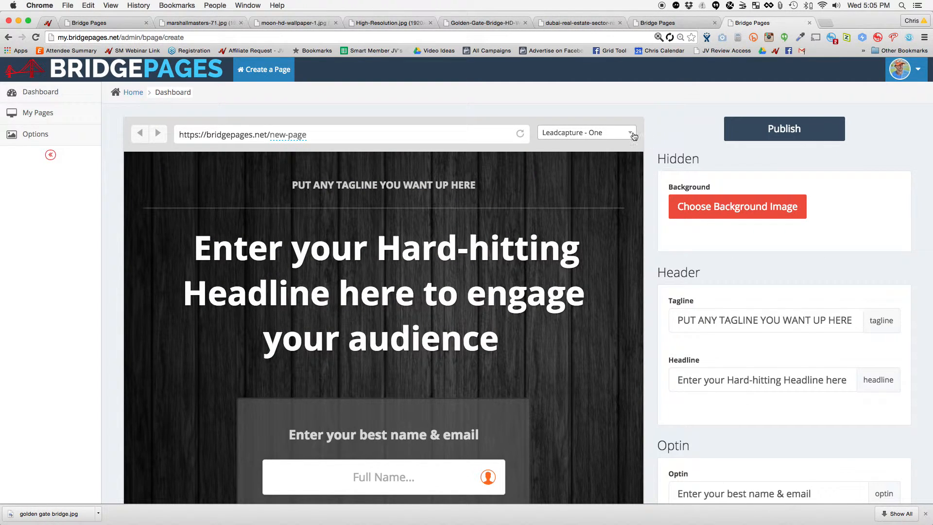
# - Change the new page's permalink to my-test-page and save it
pyautogui.click(293, 135)
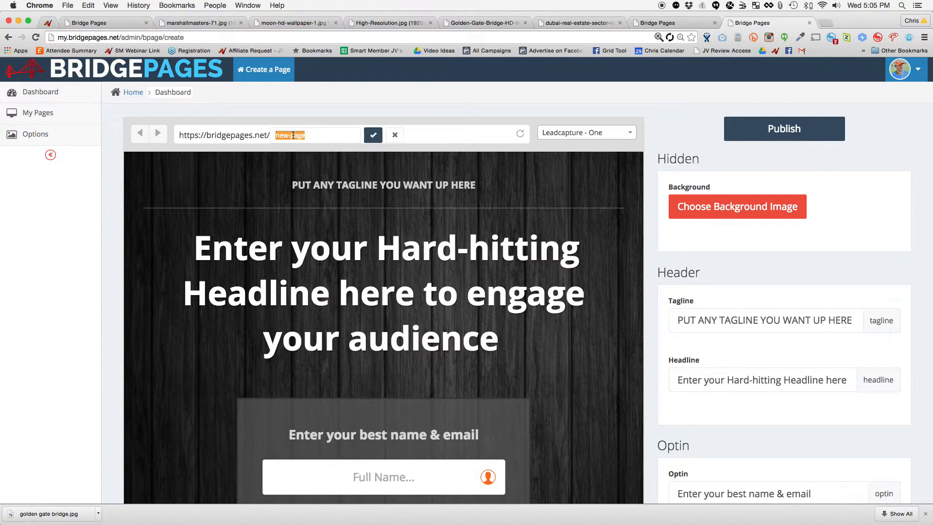
pyautogui.write('my-test-page')
pyautogui.click(373, 136)
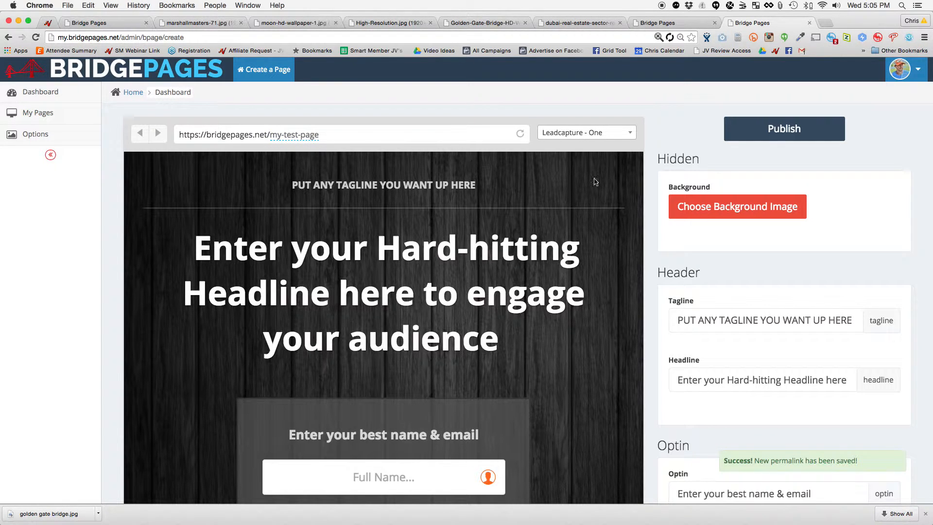
pyautogui.scroll(-3, 652, 235)
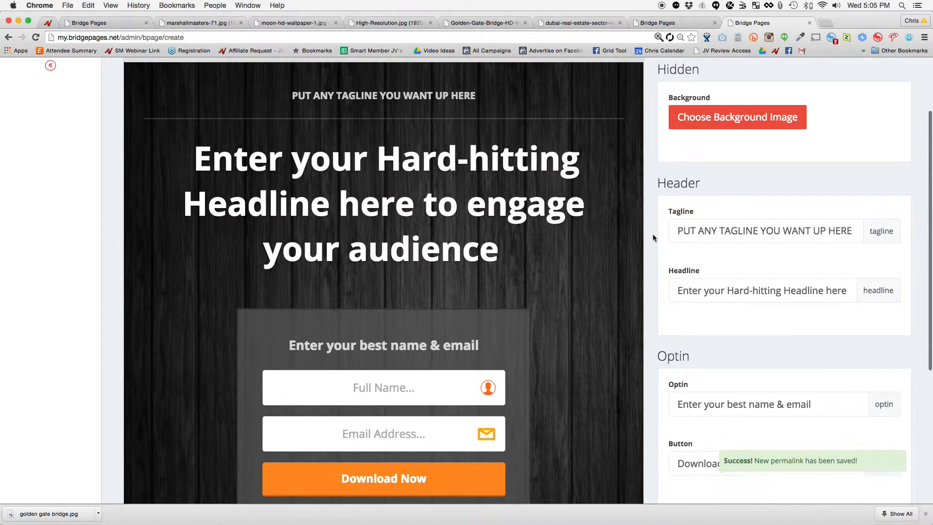
pyautogui.scroll(1, 652, 234)
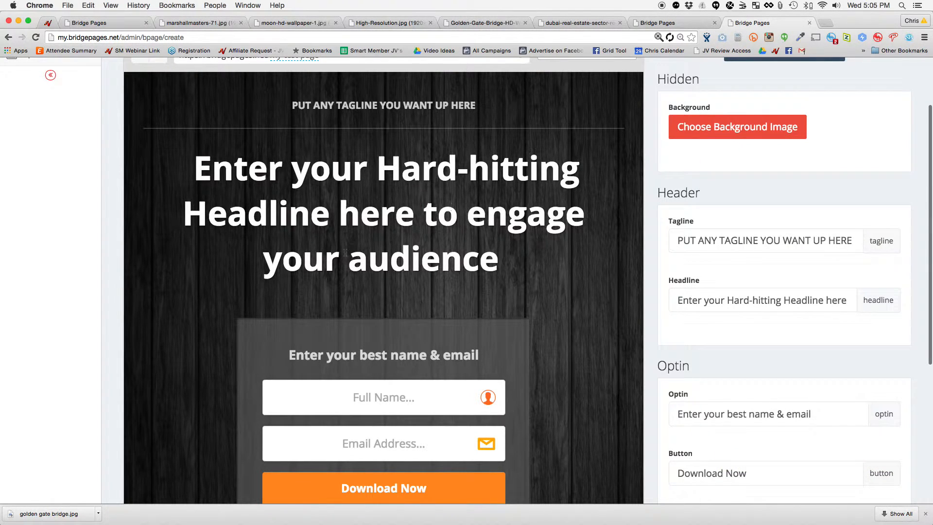
pyautogui.scroll(-5, 839, 306)
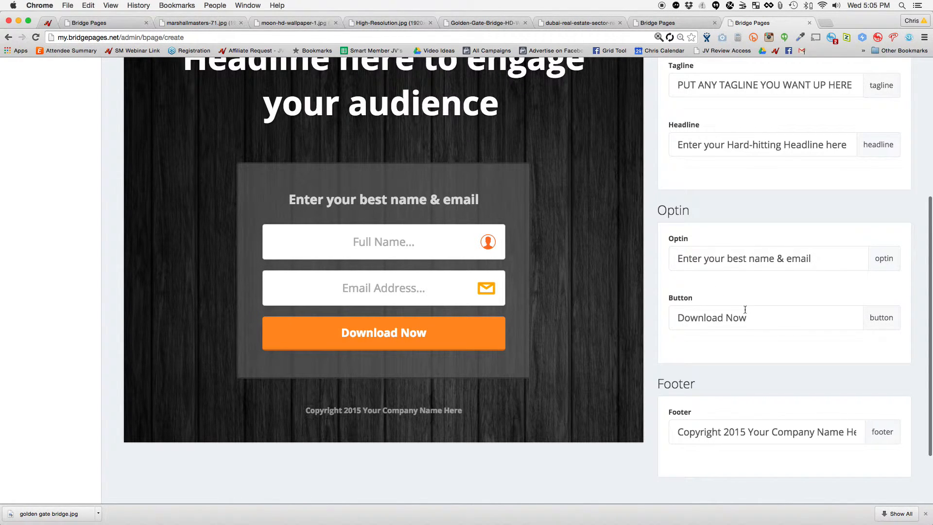
pyautogui.scroll(-1, 745, 310)
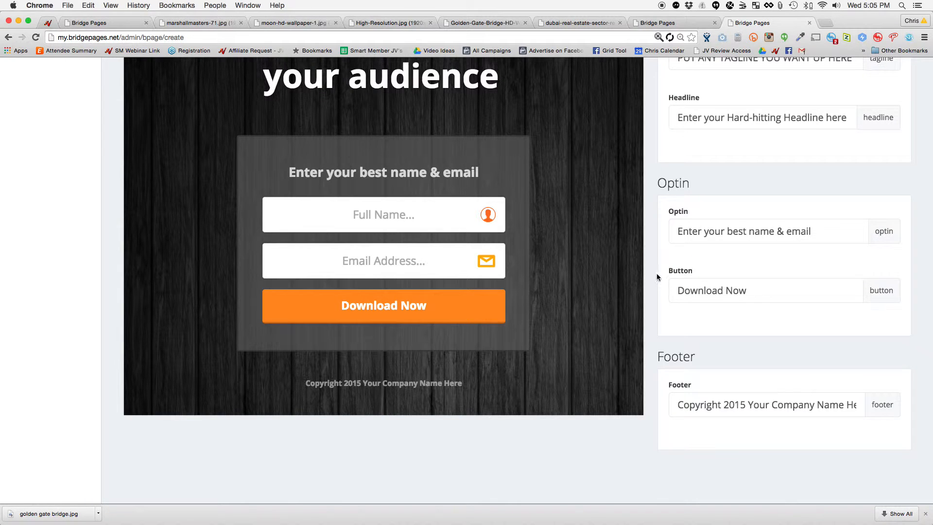
pyautogui.scroll(10, 657, 278)
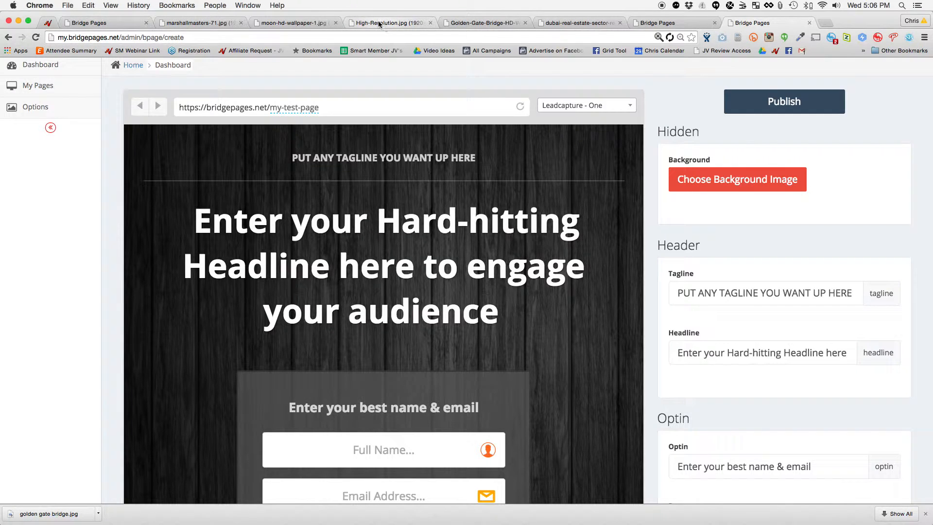
# - Copy the web address of the marshallmasters-71.jpg pool house photo and insert it by URL as the page's background image
pyautogui.click(208, 25)
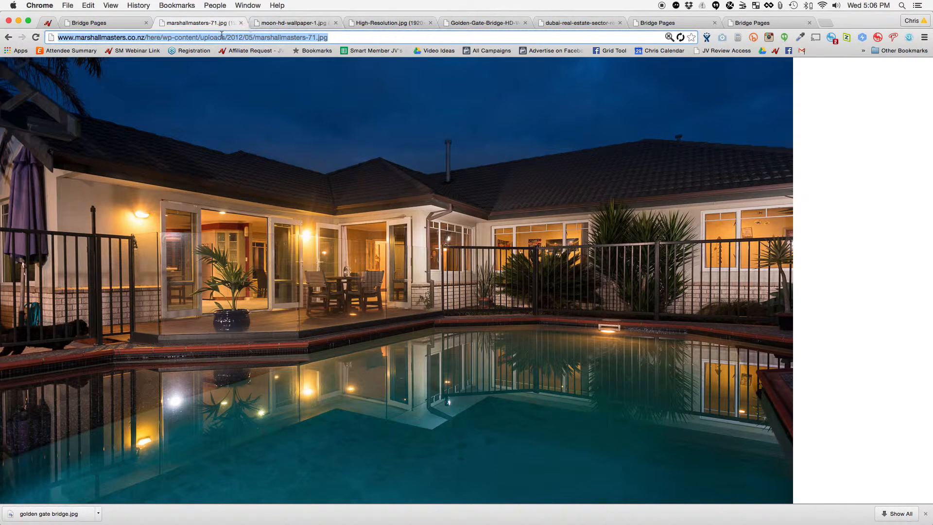
pyautogui.press('super+c')
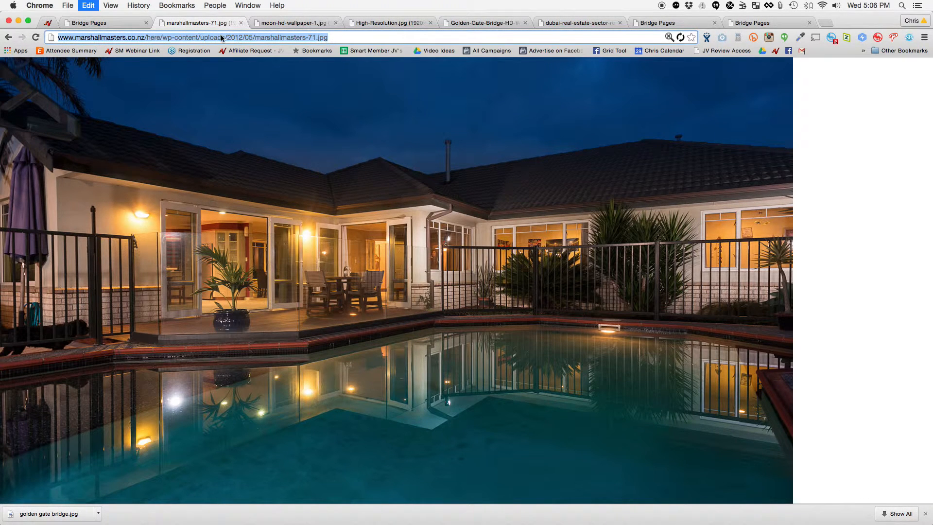
pyautogui.click(785, 28)
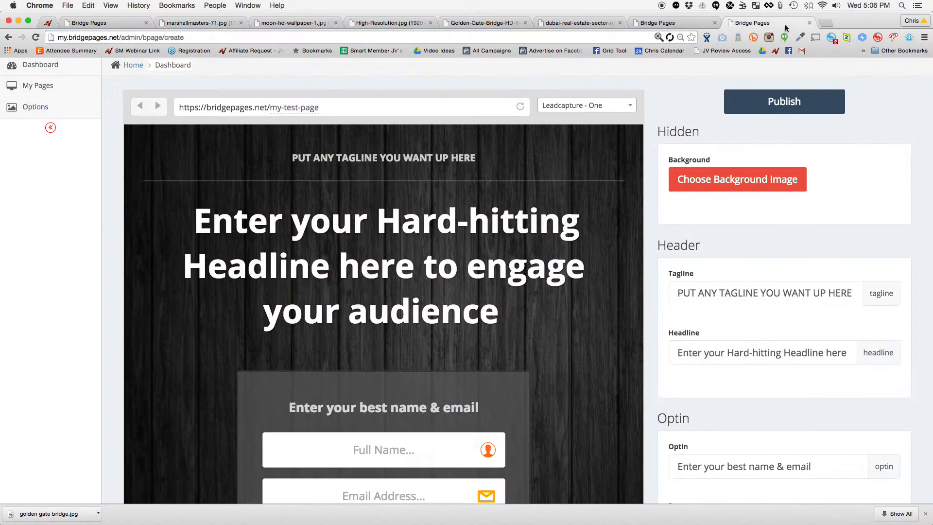
pyautogui.click(731, 180)
pyautogui.click(507, 248)
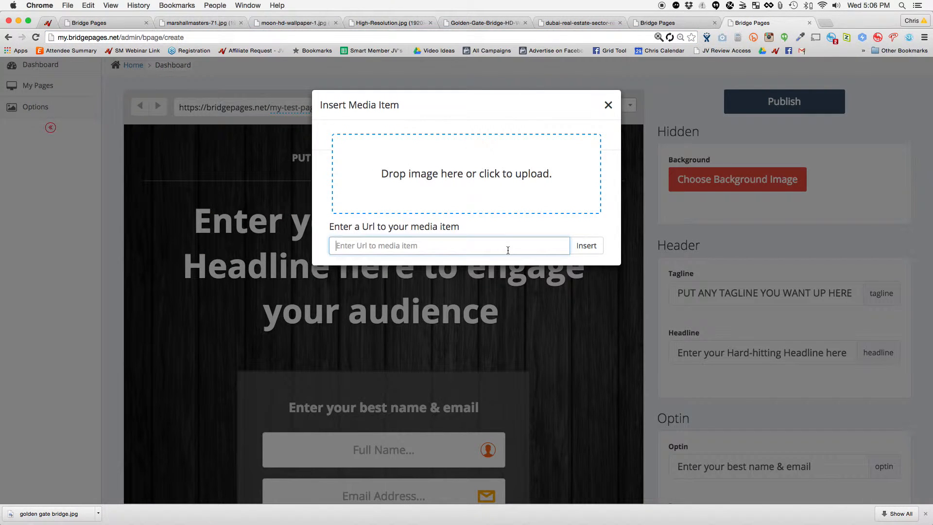
pyautogui.press('super+v')
pyautogui.click(586, 246)
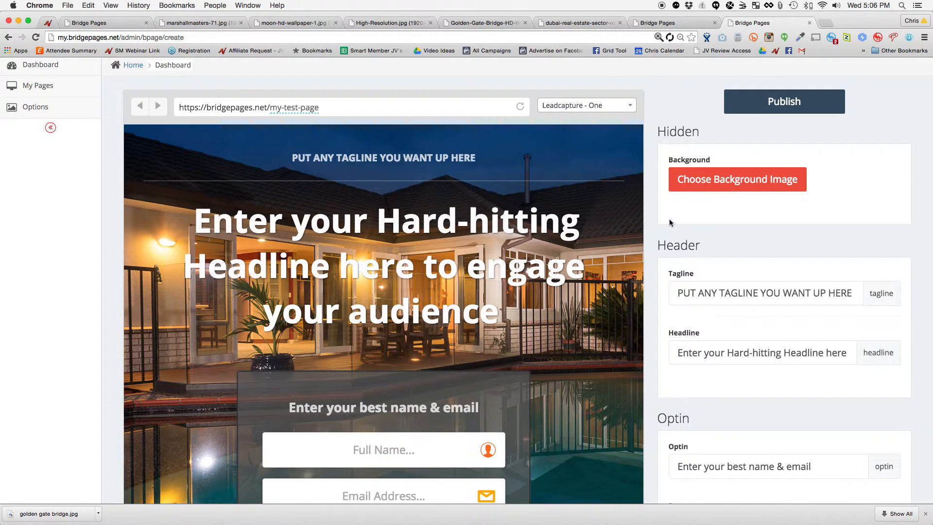
# - Replace the header tagline with "Real Estate Wholesale Investing Secrets!"
pyautogui.scroll(-1, 485, 175)
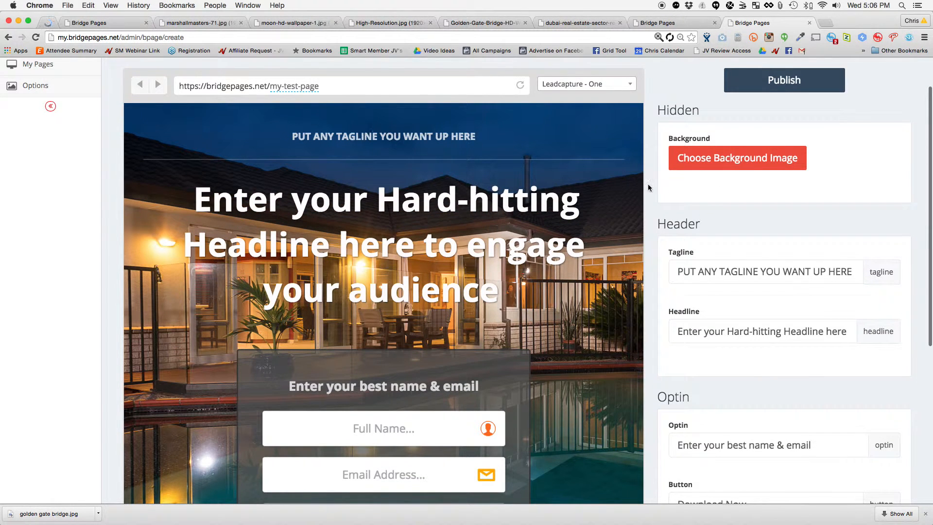
pyautogui.tripleClick(756, 275)
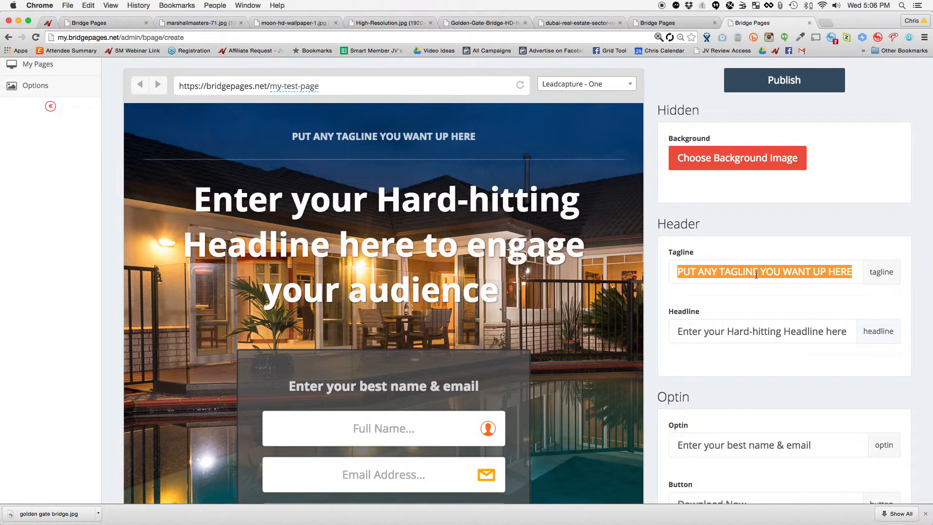
pyautogui.write('Real')
pyautogui.press('BackSpace')
pyautogui.press('BackSpace')
pyautogui.write('al Estate ')
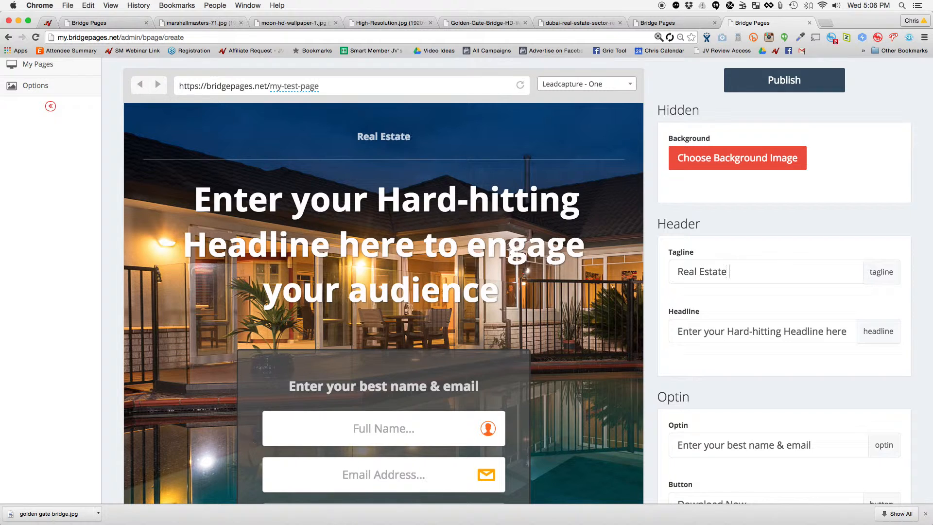
pyautogui.write('Wholesale Inv')
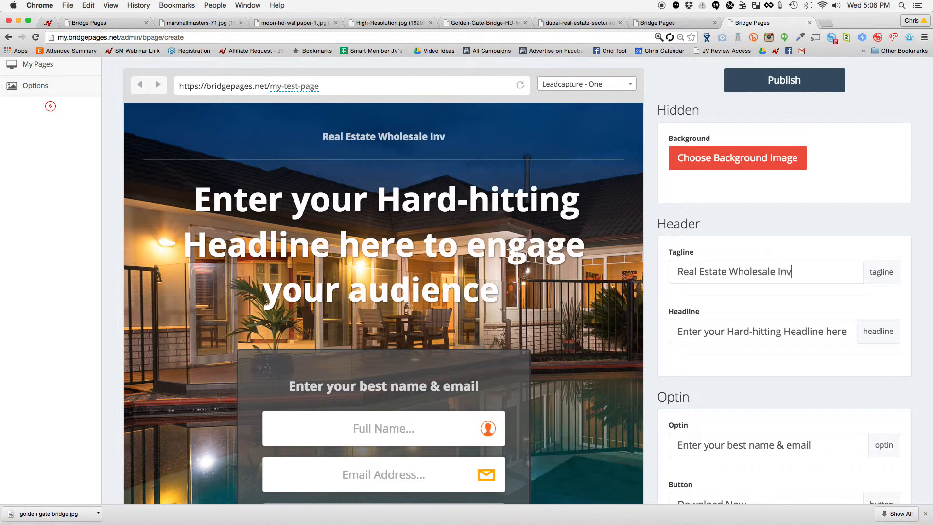
pyautogui.write('esting Secrets!')
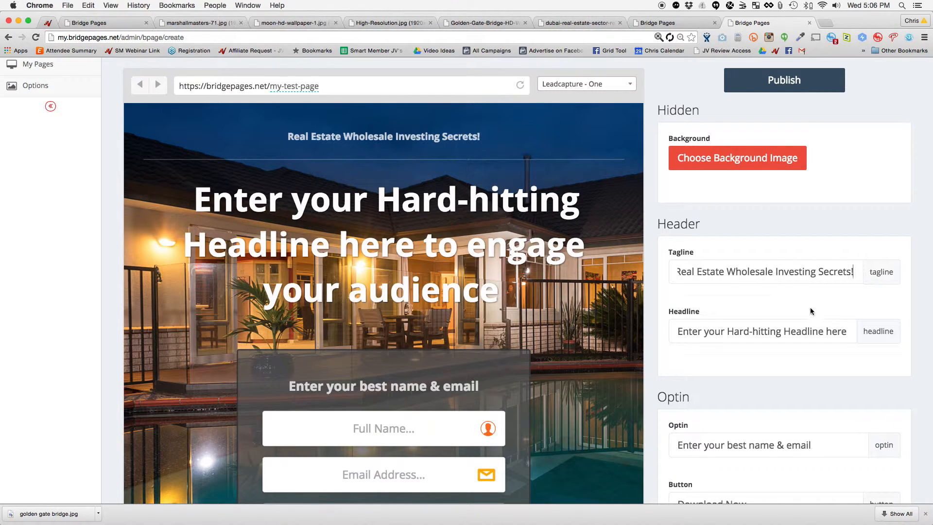
# - Replace the headline with "Get a FREE Report that uncovers 21 real estate wholesaling secrets!"
pyautogui.tripleClick(796, 333)
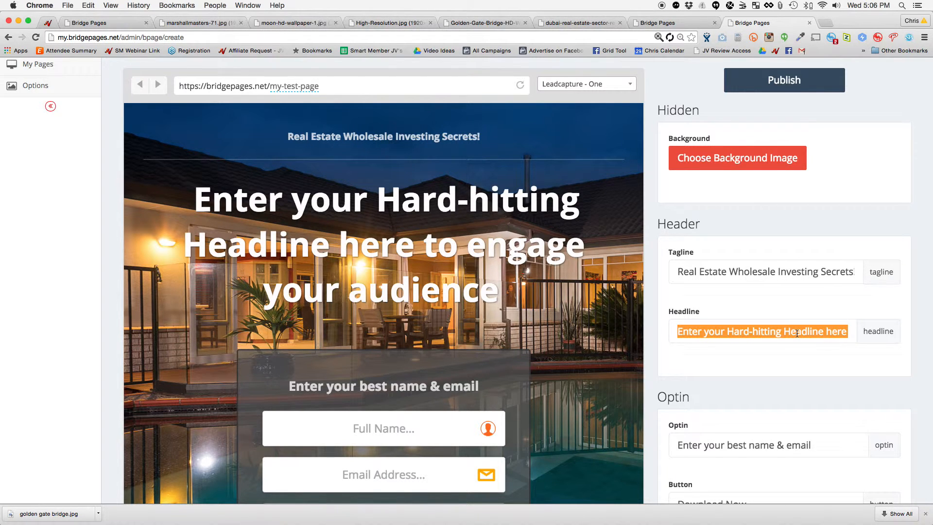
pyautogui.write('Get ')
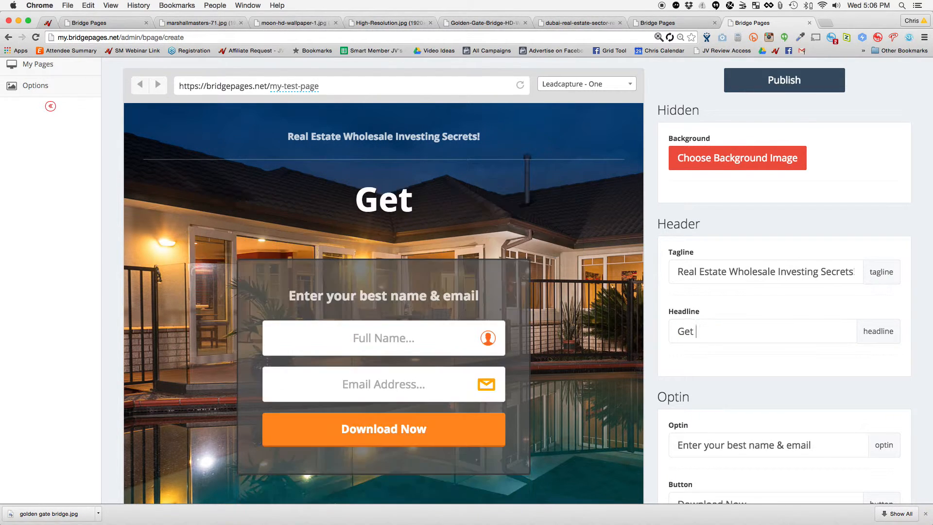
pyautogui.write('a FREE Repo')
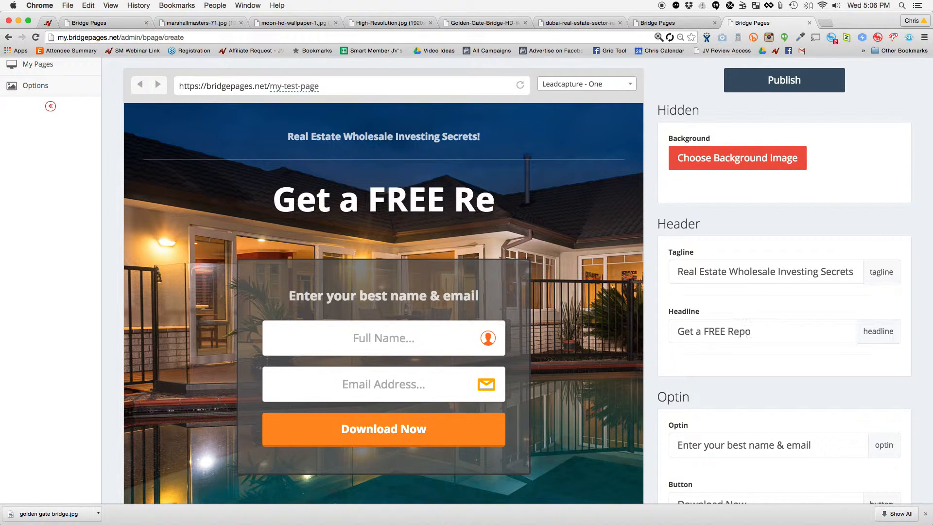
pyautogui.write('rt that uncove')
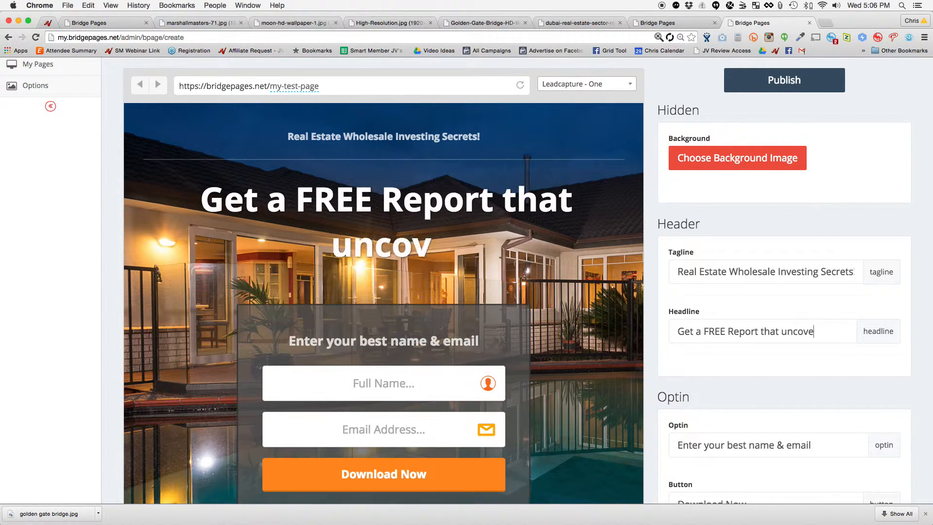
pyautogui.write('rs 21 real estate investing secrets!')
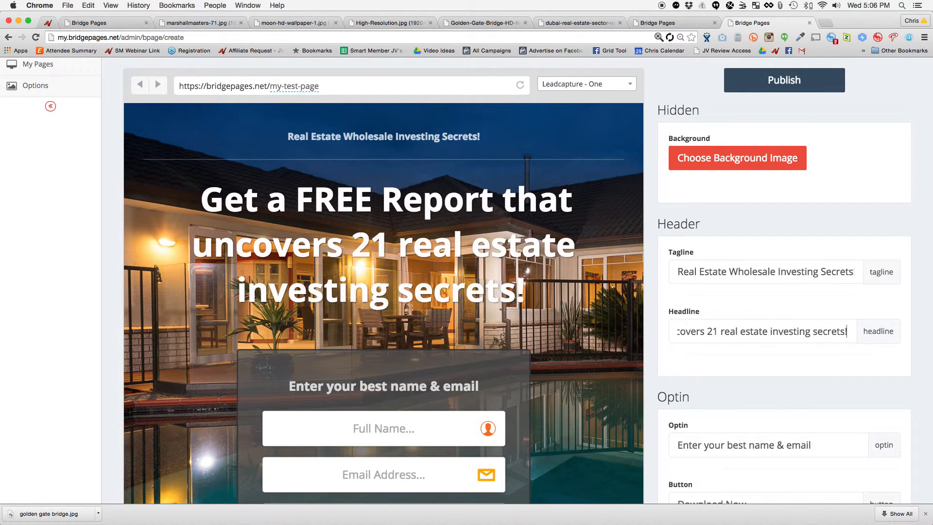
pyautogui.doubleClick(791, 330)
pyautogui.write('wholesaling')
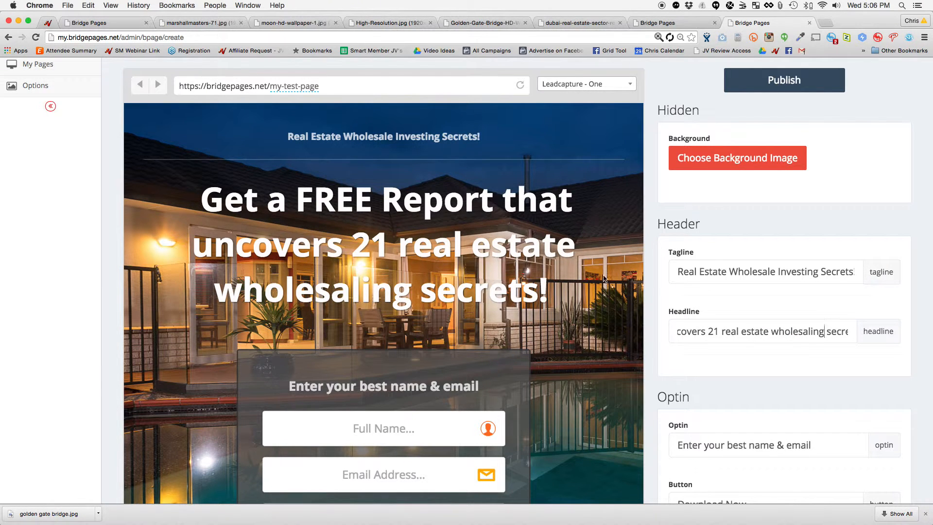
# - Change the optin form's prompt text to "Enter your name and email address"
pyautogui.scroll(-2, 603, 281)
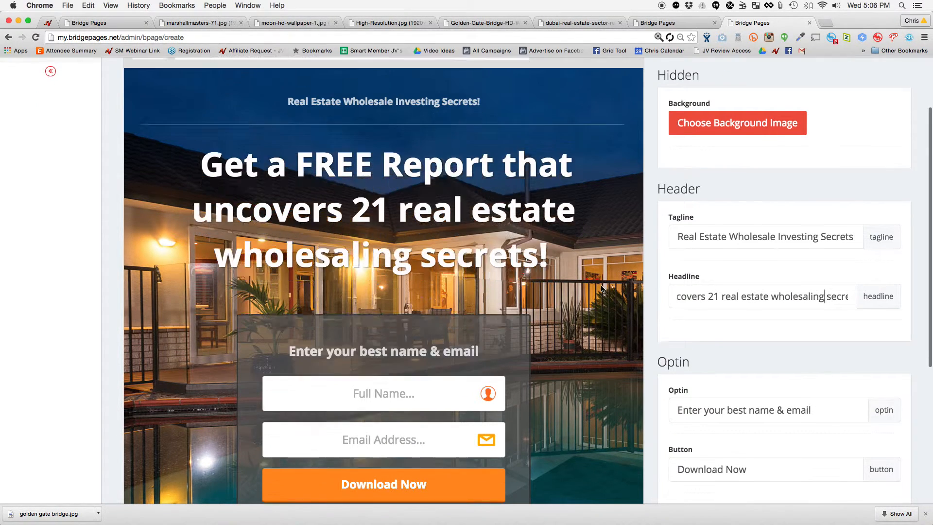
pyautogui.scroll(-5, 602, 288)
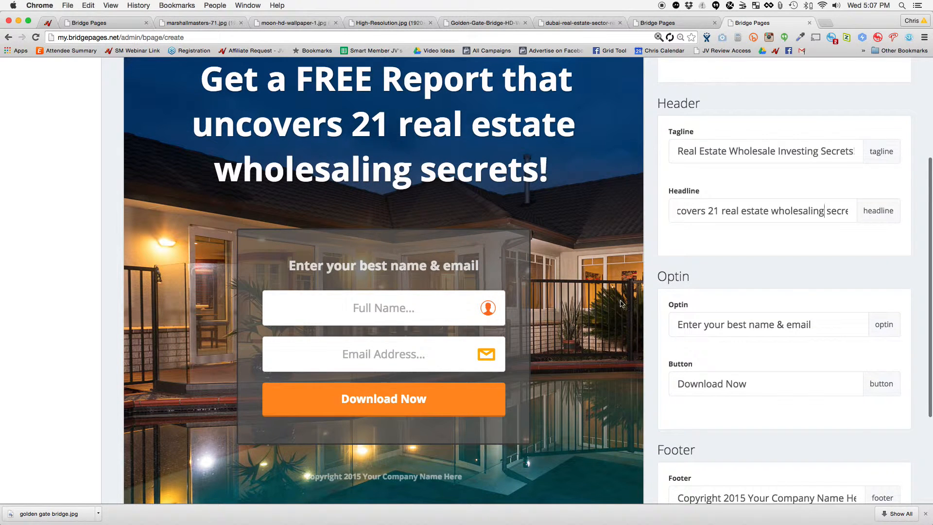
pyautogui.tripleClick(719, 324)
pyautogui.write('Enter your name and email address')
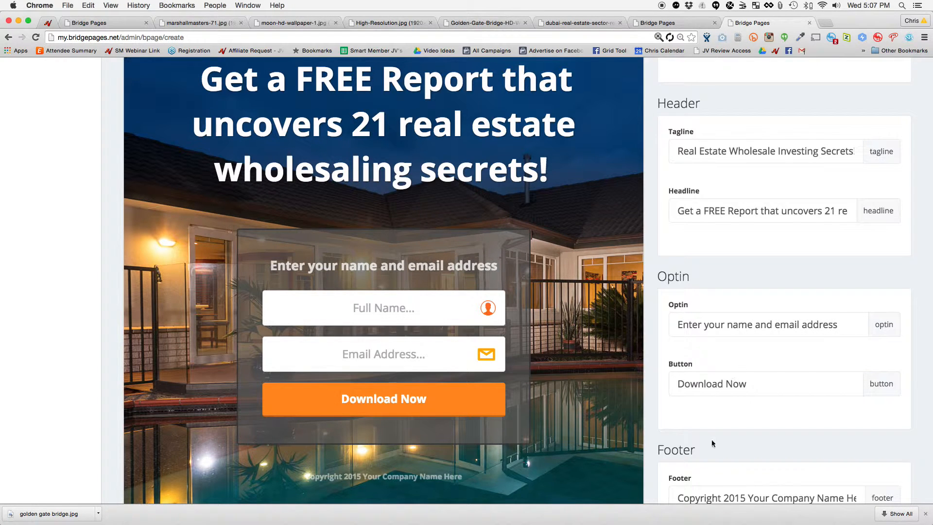
# - Change the optin button's label to "Access the FREE Report!"
pyautogui.tripleClick(723, 383)
pyautogui.write('Acc')
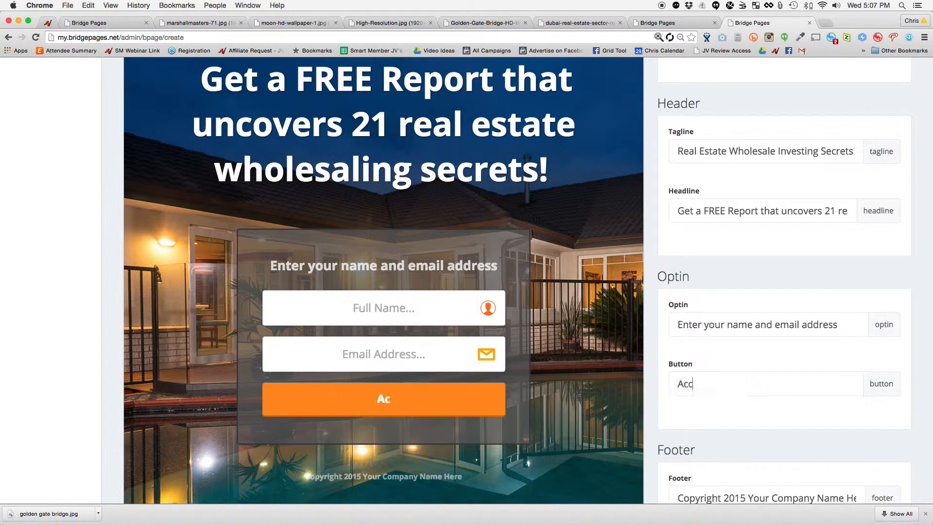
pyautogui.write('ess the FREE')
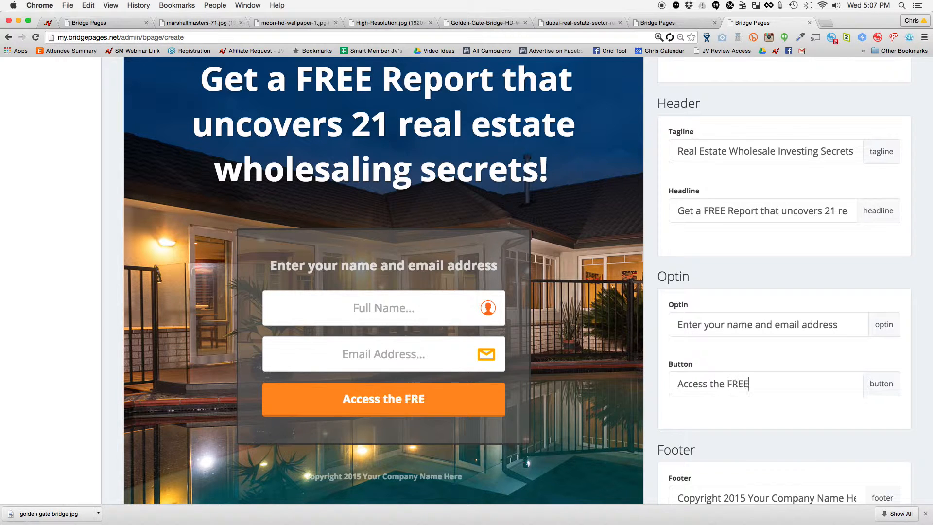
pyautogui.write(' Report!')
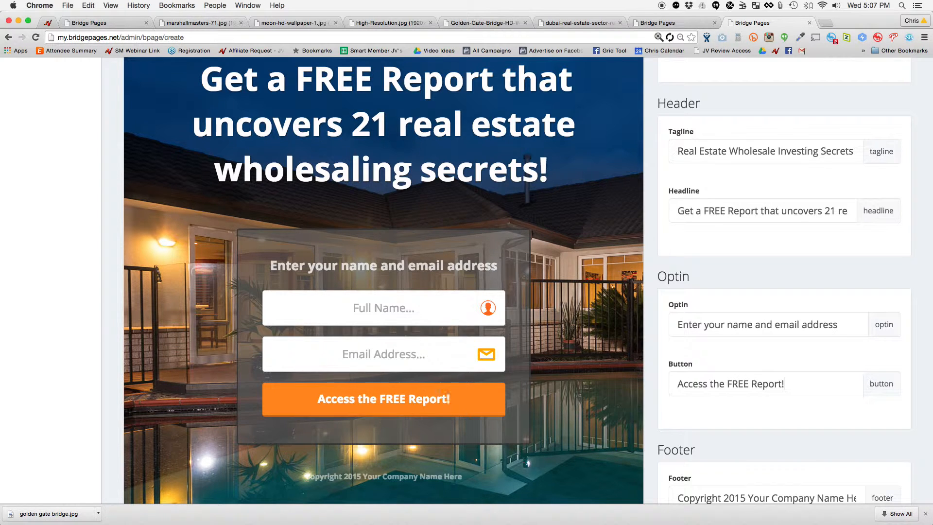
# - Replace the company name placeholder in the footer so it reads "Copyright 2015 Wholesale Investing Domination, LLC"
pyautogui.scroll(-2, 726, 389)
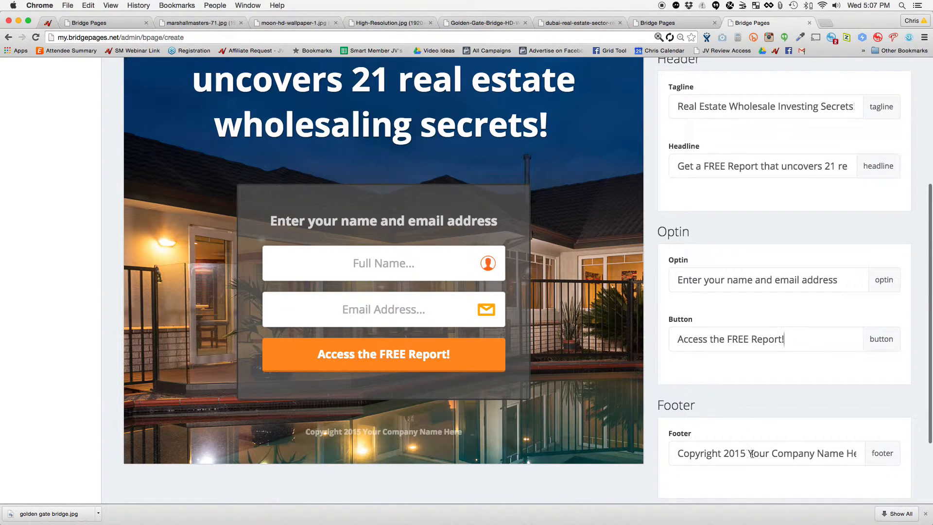
pyautogui.moveTo(750, 453); pyautogui.dragTo(894, 454)
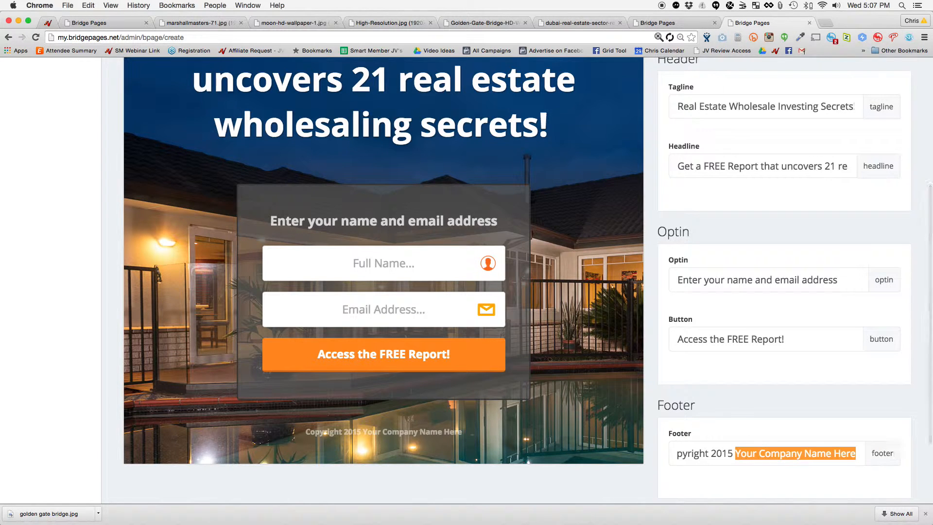
pyautogui.write('Wholesale Investing Doa')
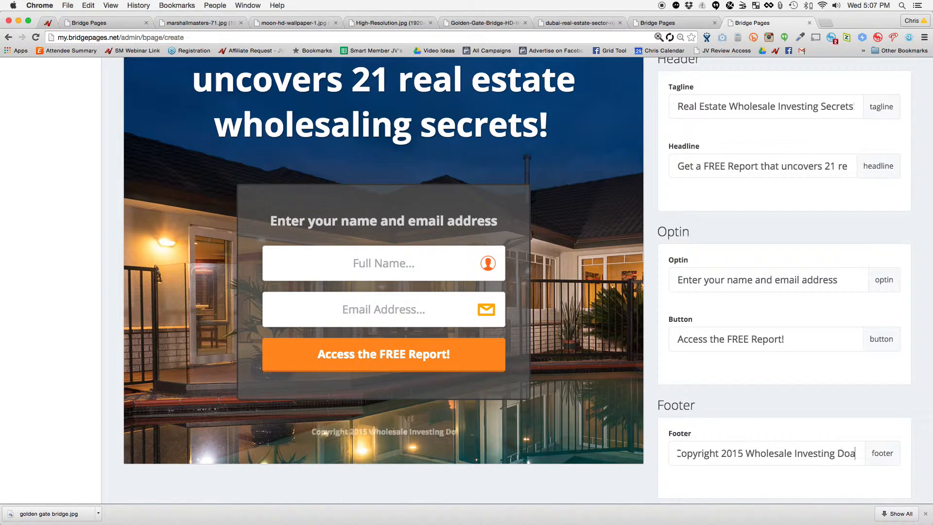
pyautogui.press('BackSpace')
pyautogui.write('maintion')
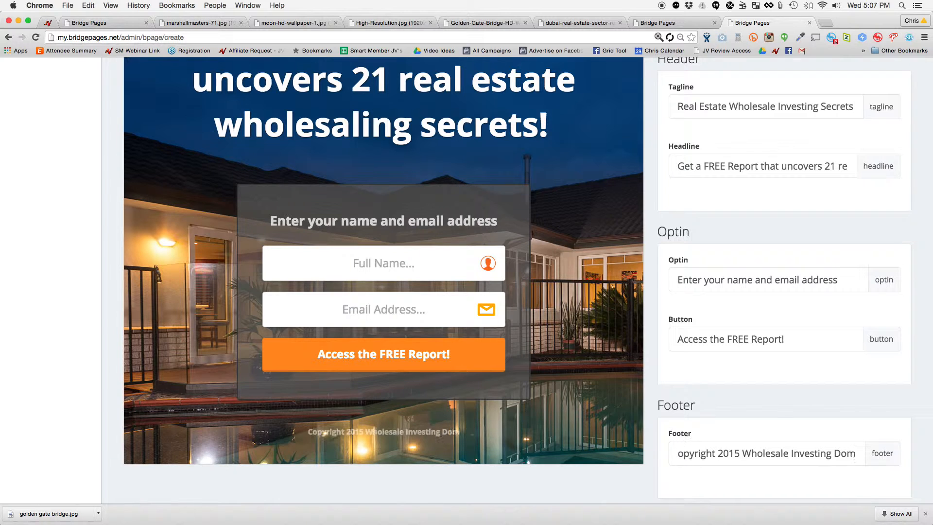
pyautogui.press('BackSpace')
pyautogui.press('BackSpace')
pyautogui.press('BackSpace')
pyautogui.press('BackSpace')
pyautogui.press('BackSpace')
pyautogui.press('BackSpace')
pyautogui.press('BackSpace')
pyautogui.write('ination,')
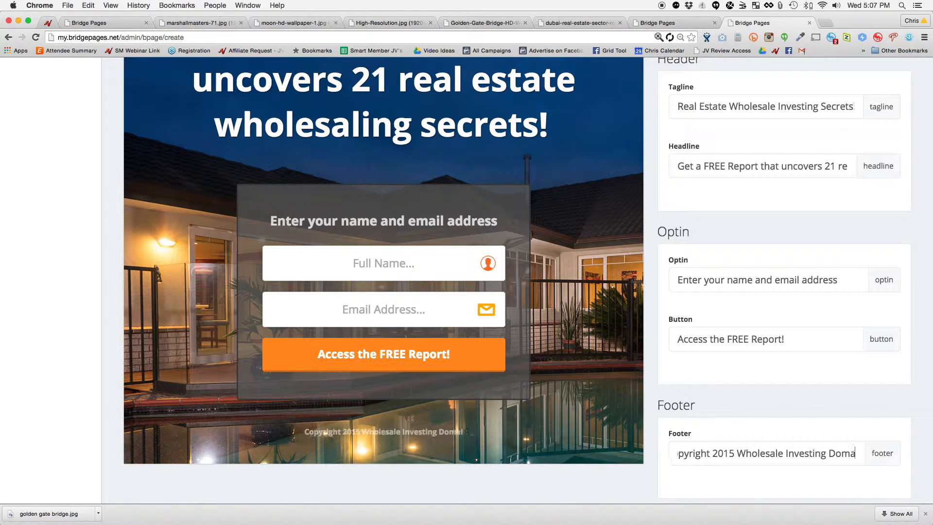
pyautogui.write(' LLC')
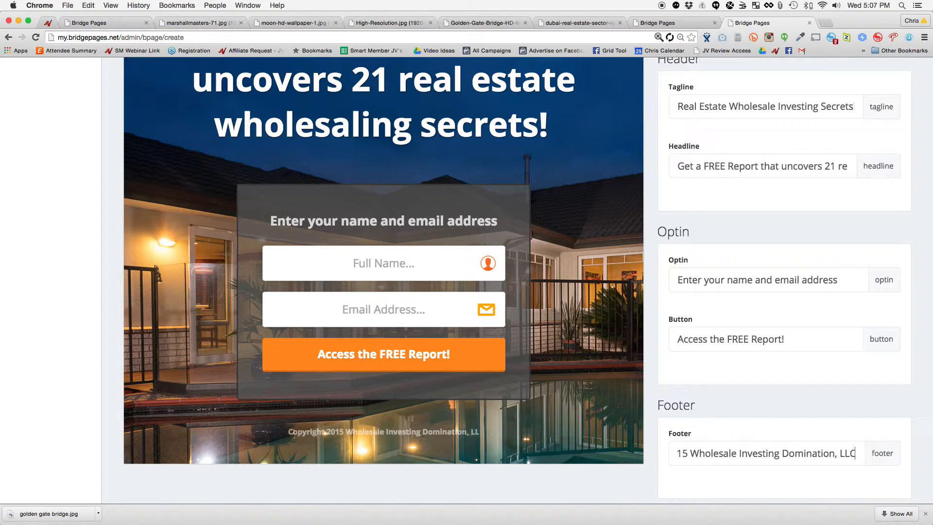
pyautogui.click(657, 408)
# - Change the page's permalink to "real-estate-wholesaling" and save it
pyautogui.scroll(5, 661, 408)
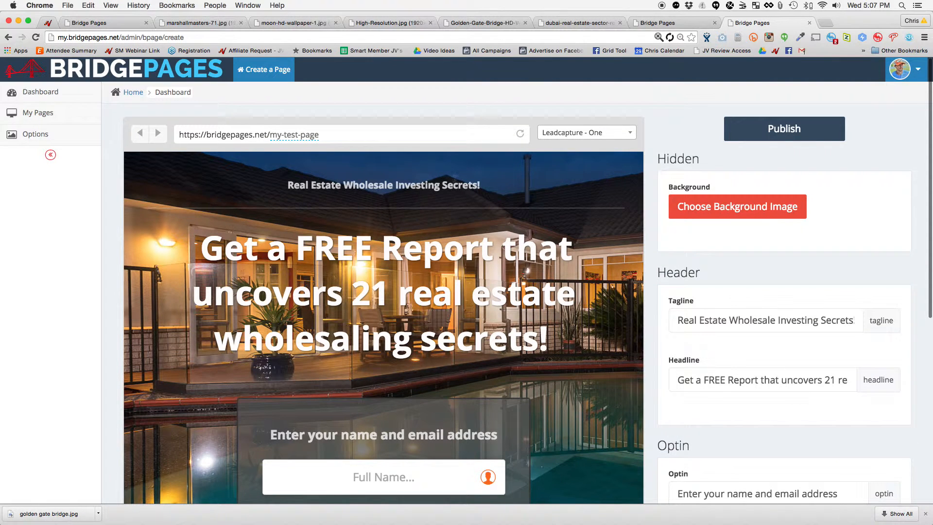
pyautogui.click(282, 142)
pyautogui.tripleClick(293, 134)
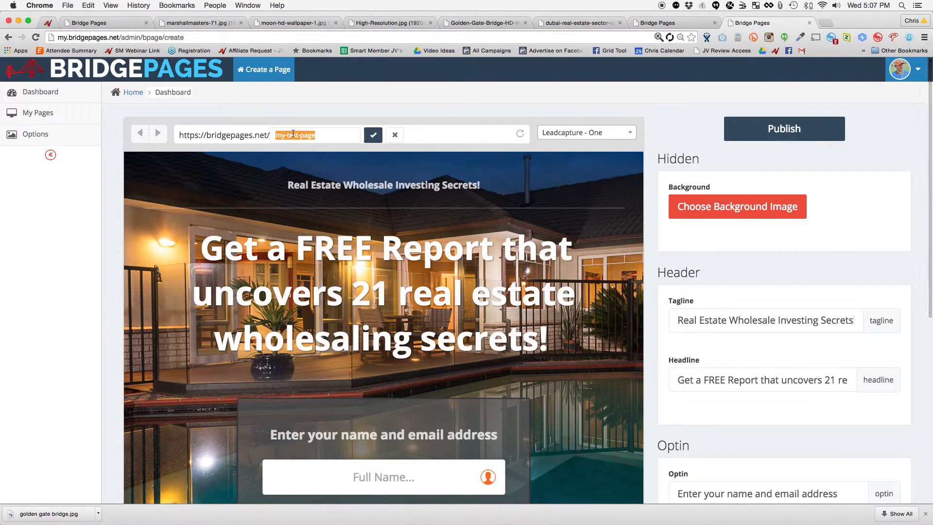
pyautogui.write('real-estaet')
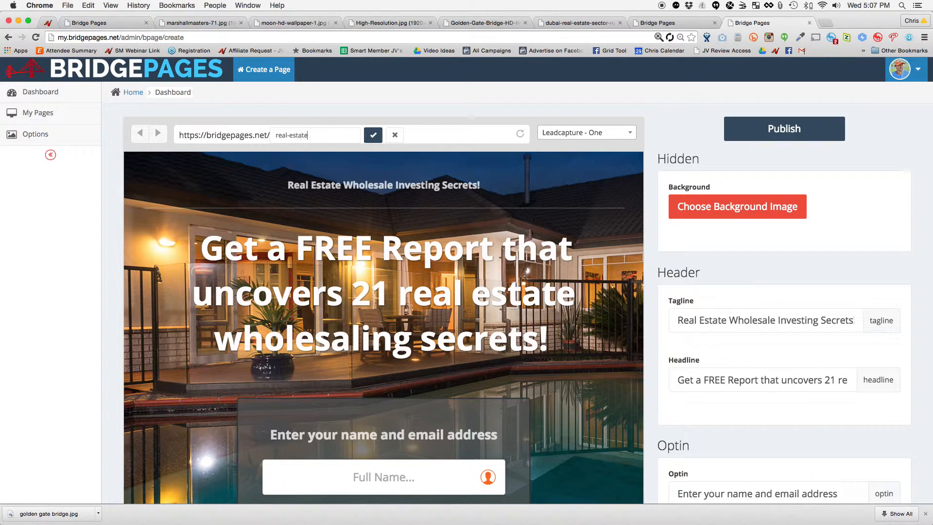
pyautogui.write('-wholesaling')
pyautogui.click(373, 135)
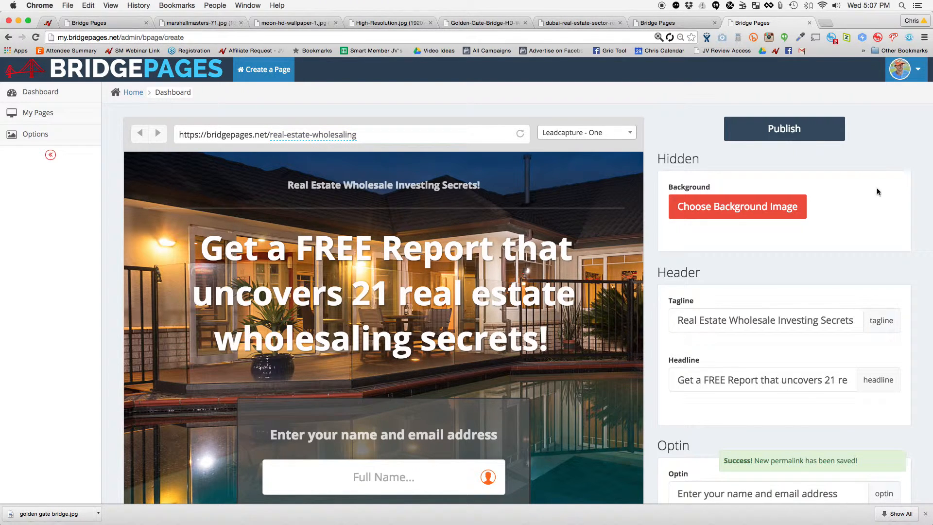
# - Publish the page, visit the live version and dismiss the browser's downloads bar
pyautogui.click(780, 124)
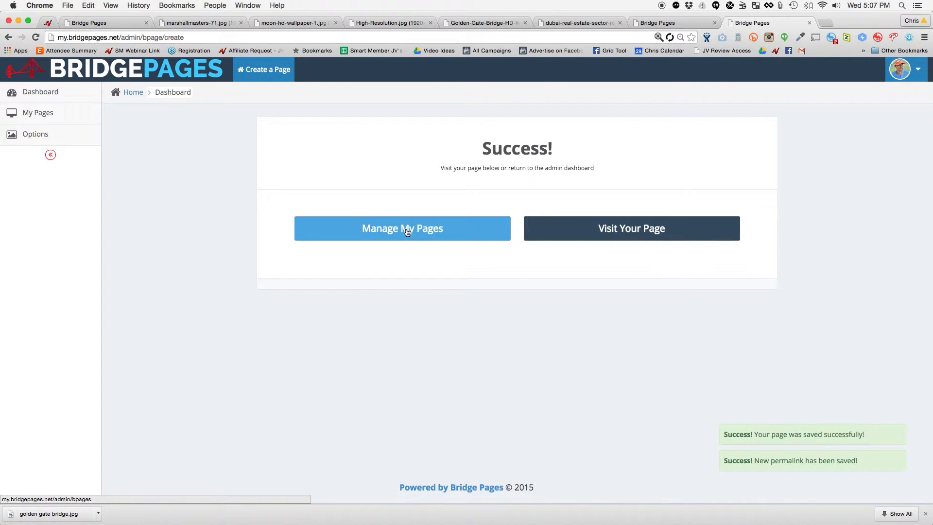
pyautogui.click(622, 229)
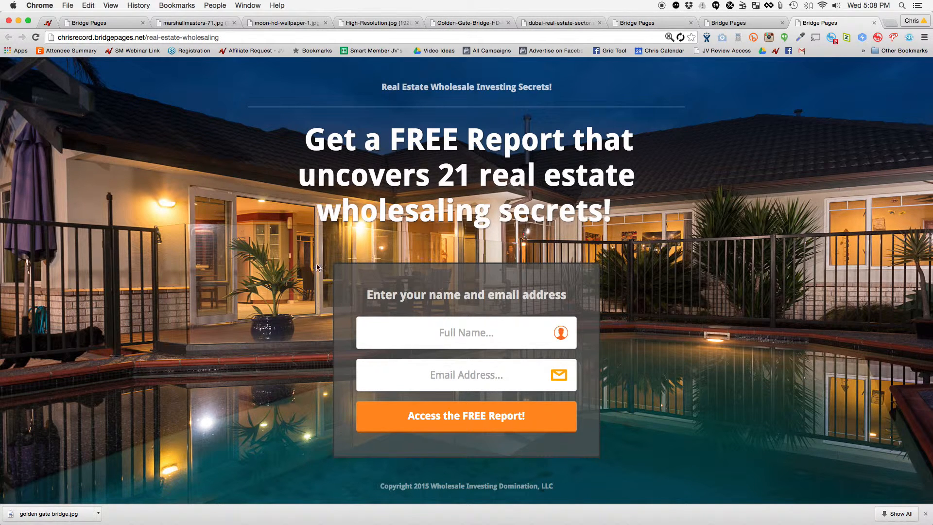
pyautogui.click(925, 513)
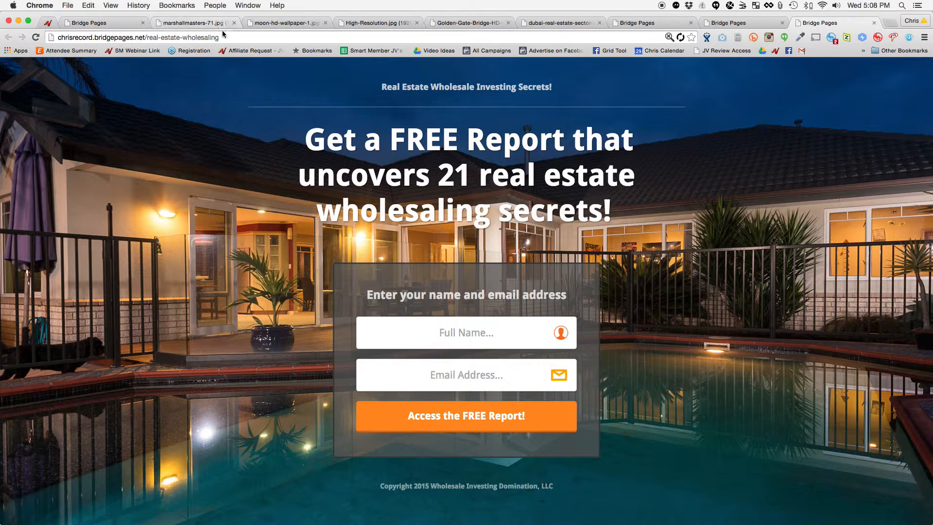
# - Open the real-estate-wholesaling page for editing from the managed pages list and review the parameter names beside its fields
pyautogui.click(753, 28)
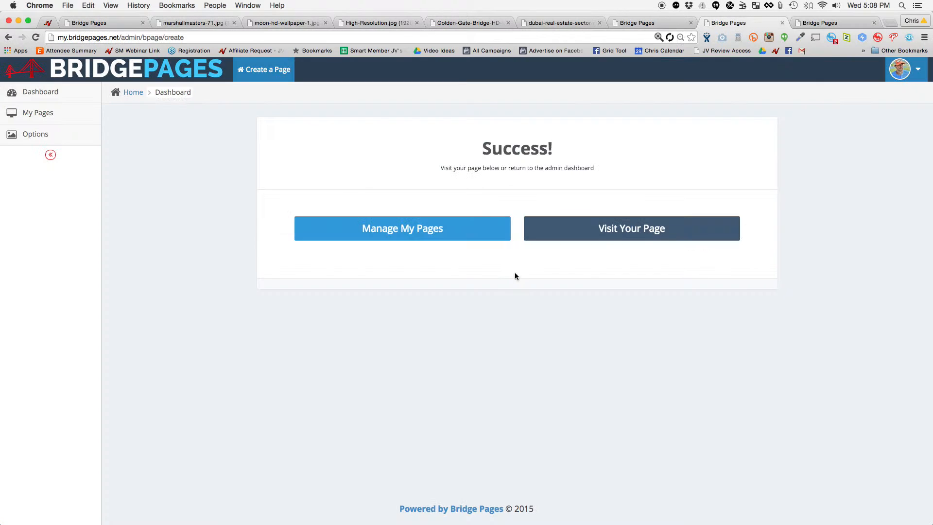
pyautogui.click(422, 237)
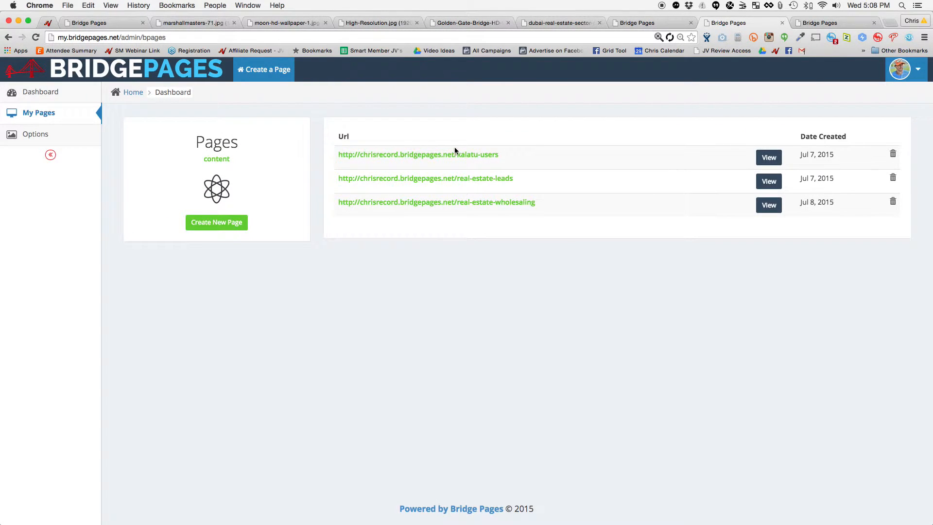
pyautogui.click(488, 203)
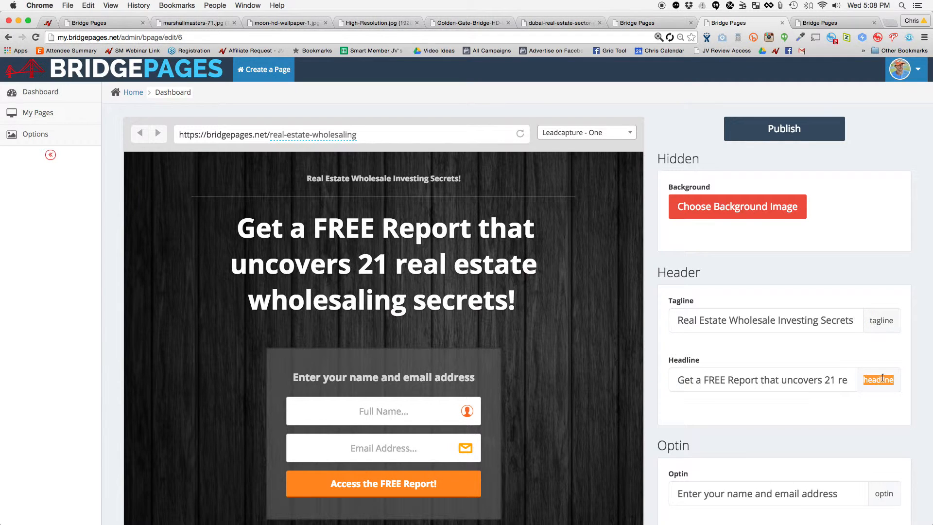
pyautogui.scroll(-3, 884, 379)
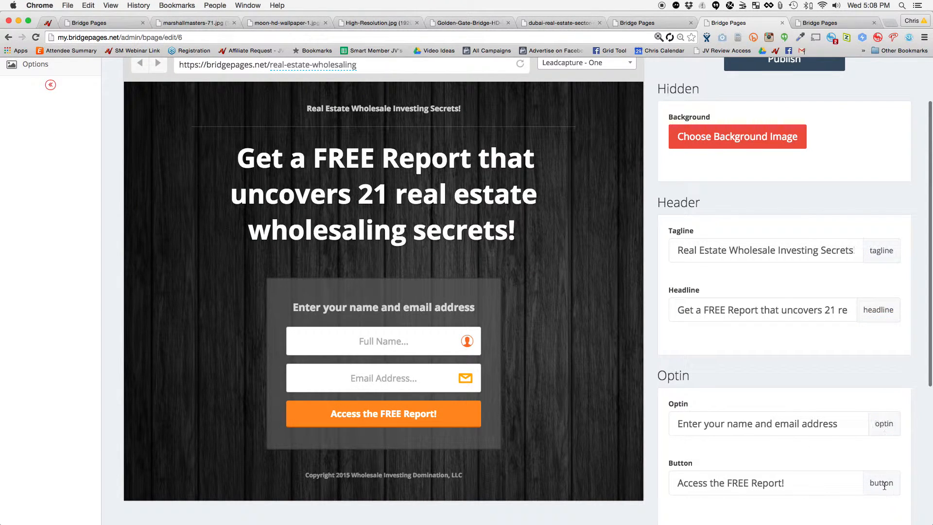
pyautogui.scroll(3, 885, 480)
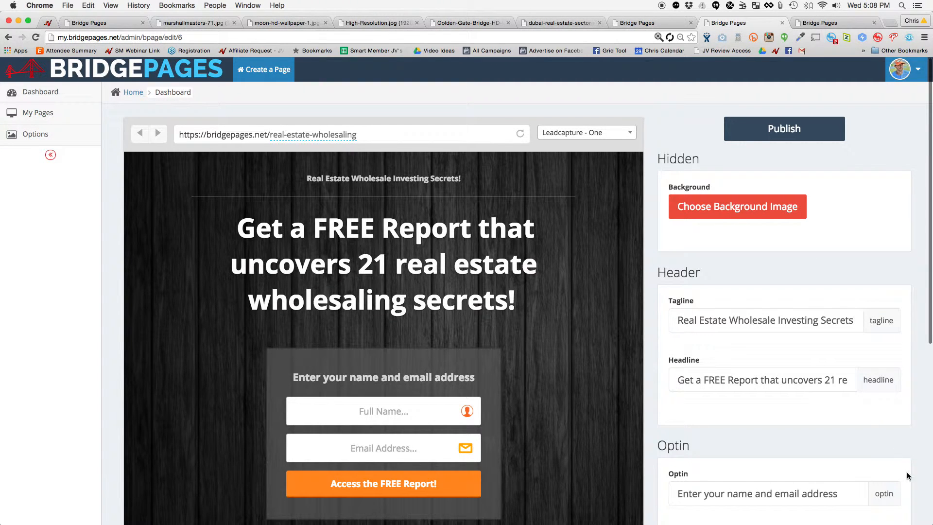
pyautogui.scroll(-10, 850, 303)
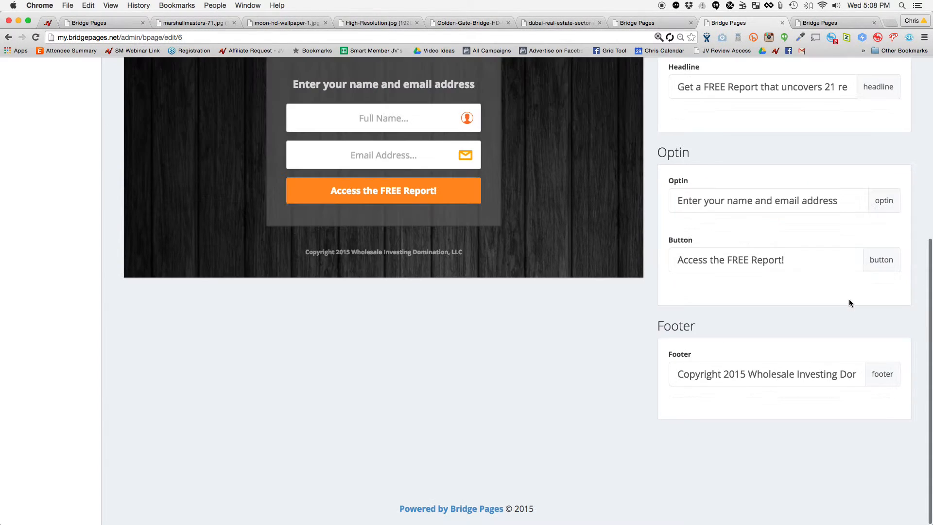
pyautogui.scroll(10, 885, 315)
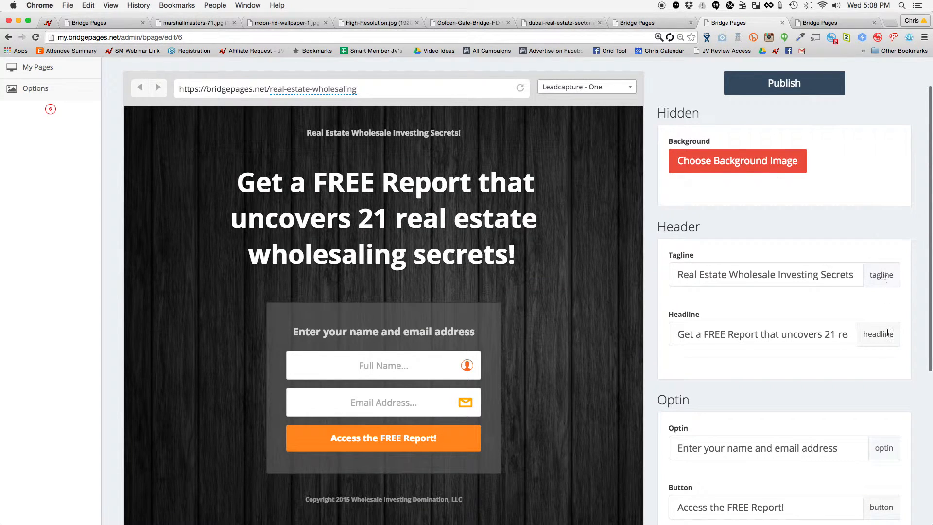
pyautogui.scroll(-1, 882, 328)
# - Load the live page with "?headline=test1" appended to its URL to override the headline
pyautogui.click(805, 26)
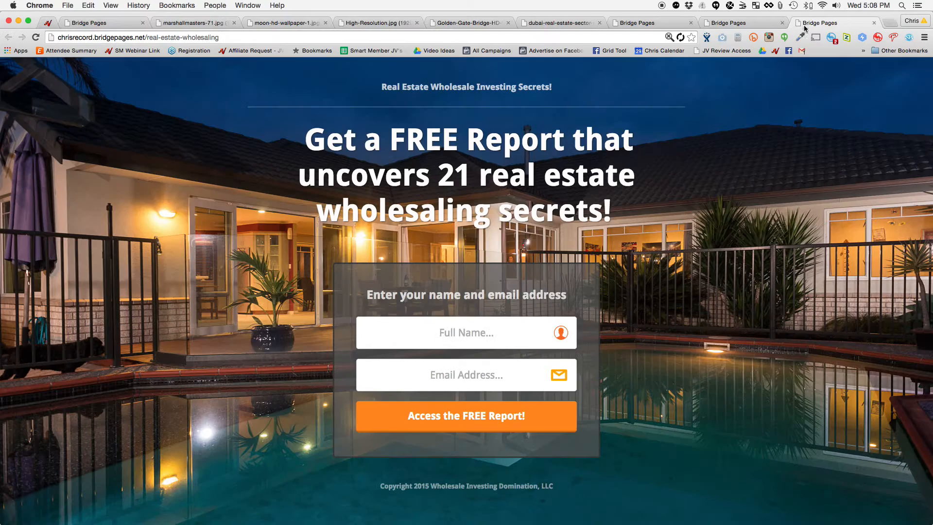
pyautogui.click(227, 38)
pyautogui.write('?')
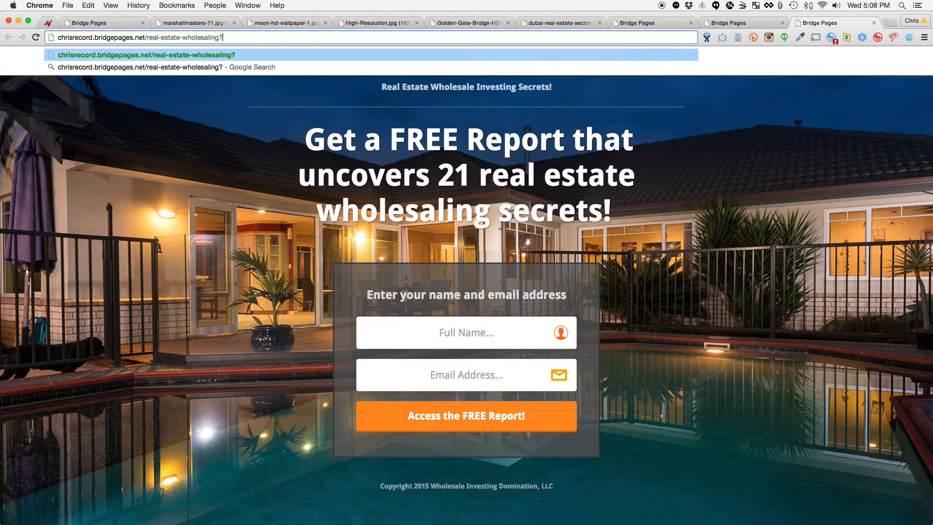
pyautogui.write('headline=test1')
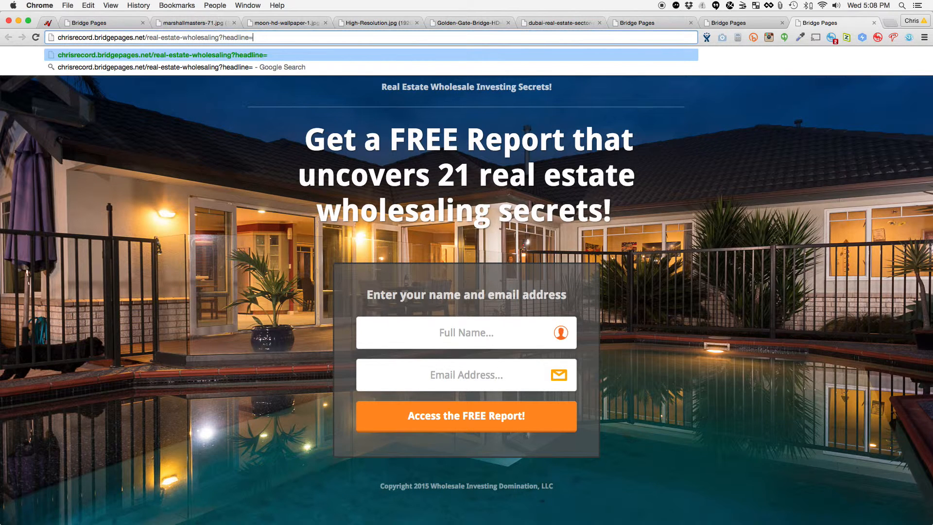
pyautogui.press('Return')
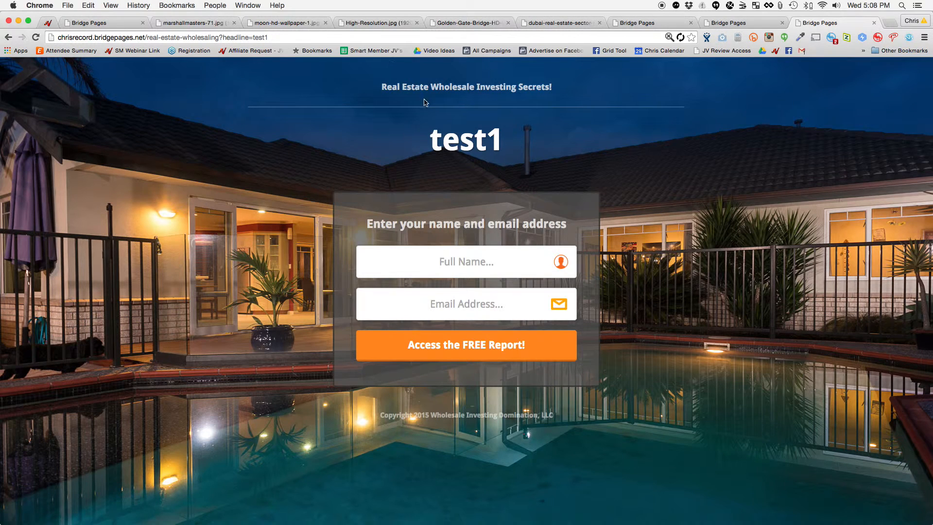
# - Add "&tagline=test2" to the live page's URL and reload it to override the tagline
pyautogui.moveTo(431, 141); pyautogui.dragTo(500, 142)
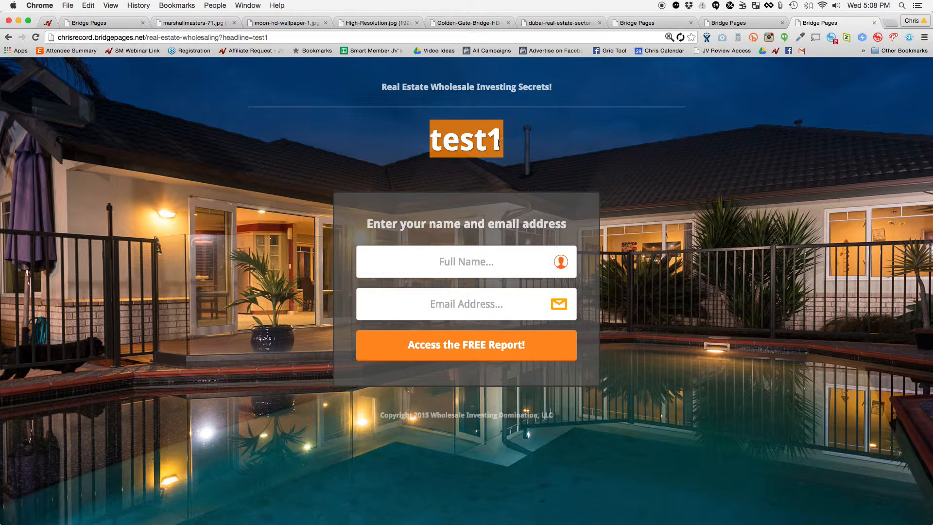
pyautogui.click(289, 37)
pyautogui.click(282, 38)
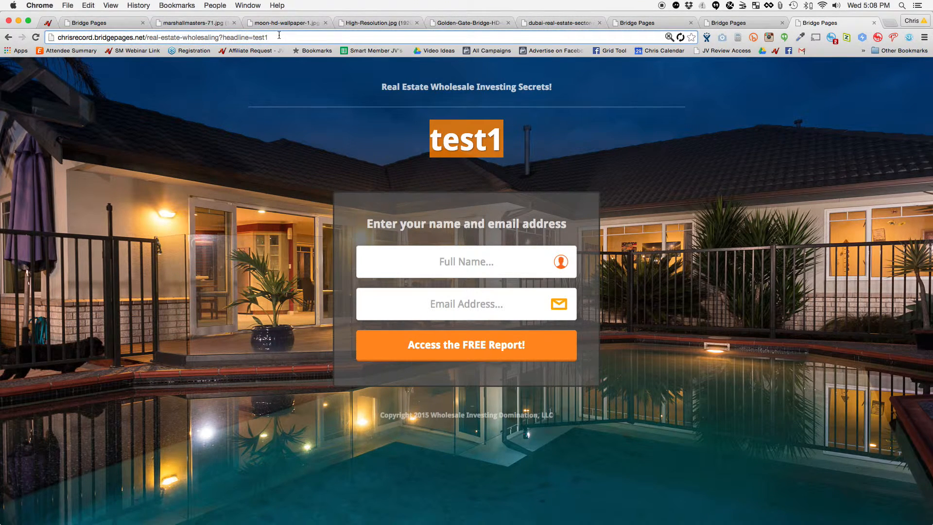
pyautogui.write('&tag')
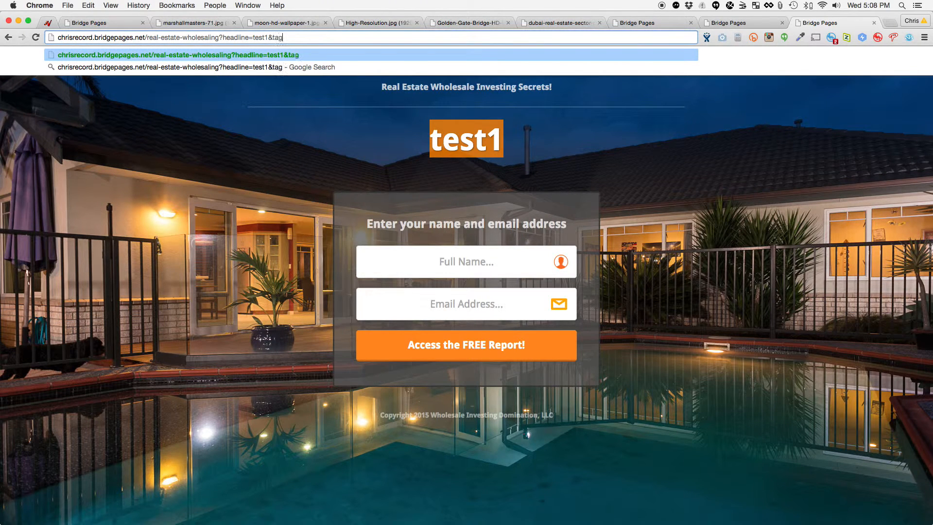
pyautogui.write('line=test2')
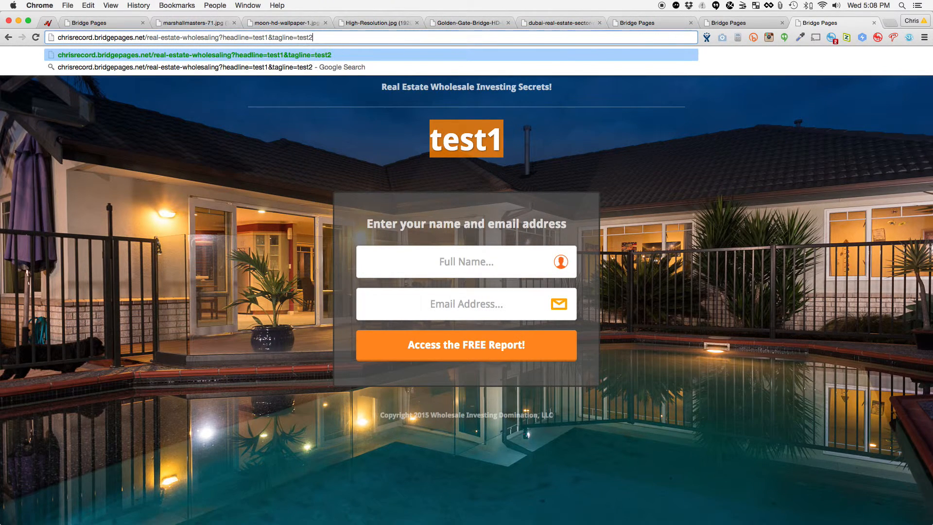
pyautogui.press('Return')
# - Check the parameter names of the optin, button and footer fields in the page editor, and return to the live page
pyautogui.click(729, 23)
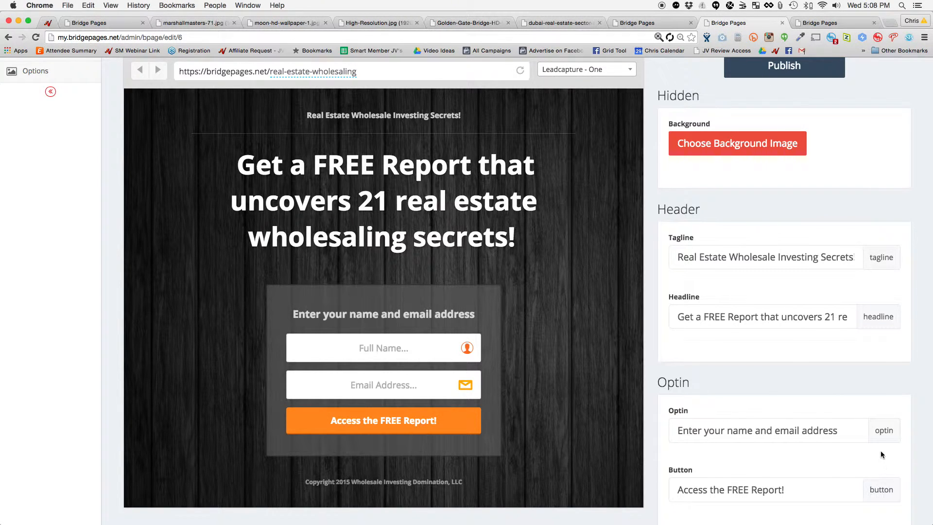
pyautogui.scroll(-5, 881, 451)
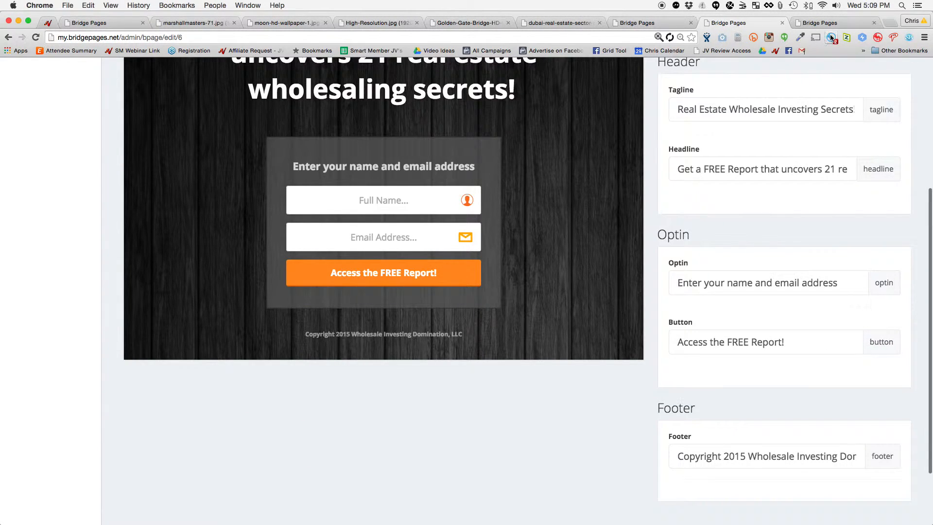
pyautogui.click(826, 23)
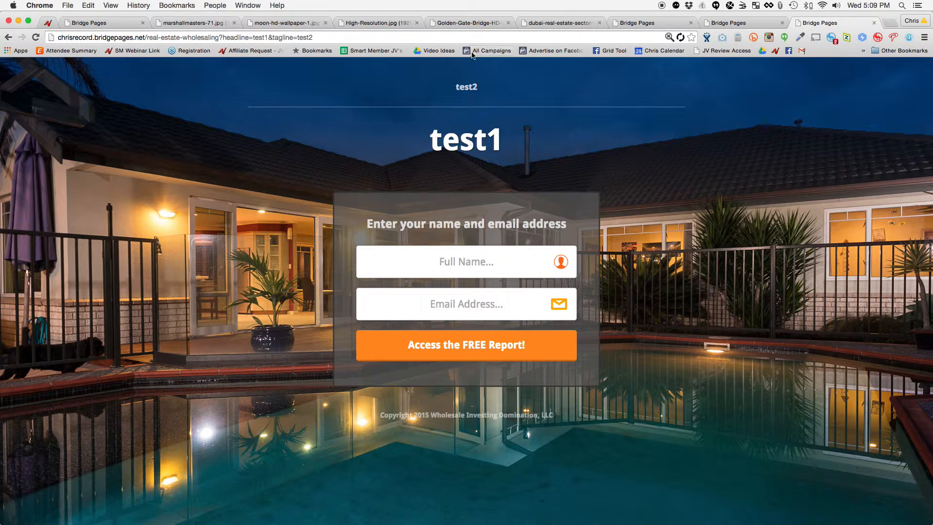
# - Reorder the parameters in the live page's URL to "tagline=test2&headline=test1&", with the tagline ahead of the headline
pyautogui.click(271, 38)
pyautogui.click(266, 38)
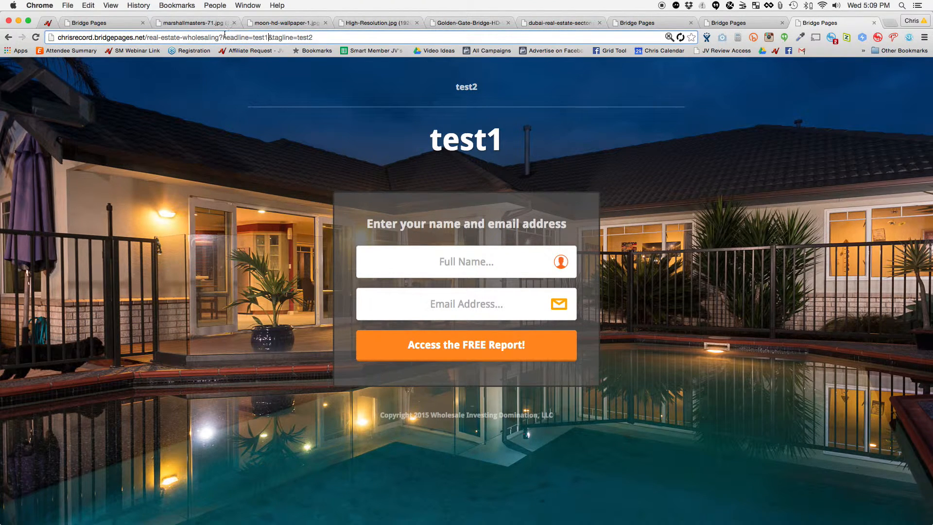
pyautogui.moveTo(224, 37); pyautogui.dragTo(265, 36)
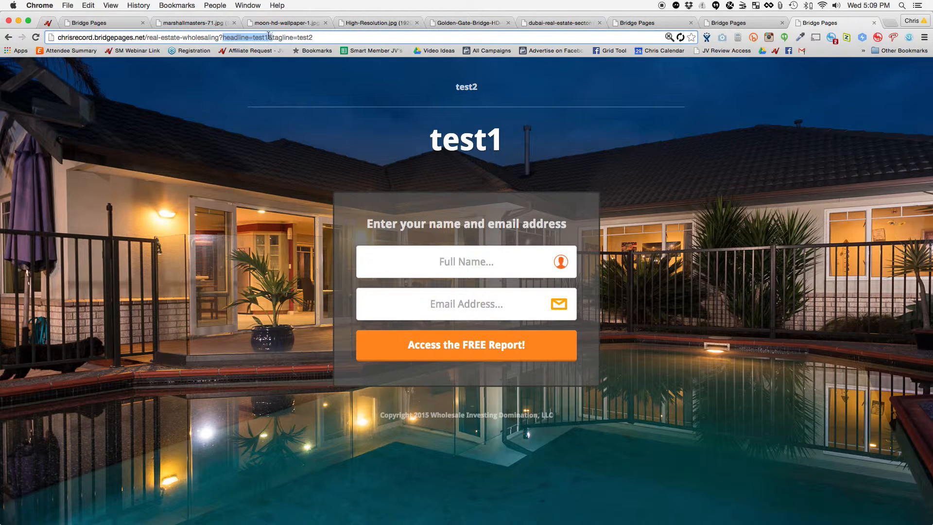
pyautogui.press('BackSpace')
pyautogui.write('&')
pyautogui.write('headline=test1&')
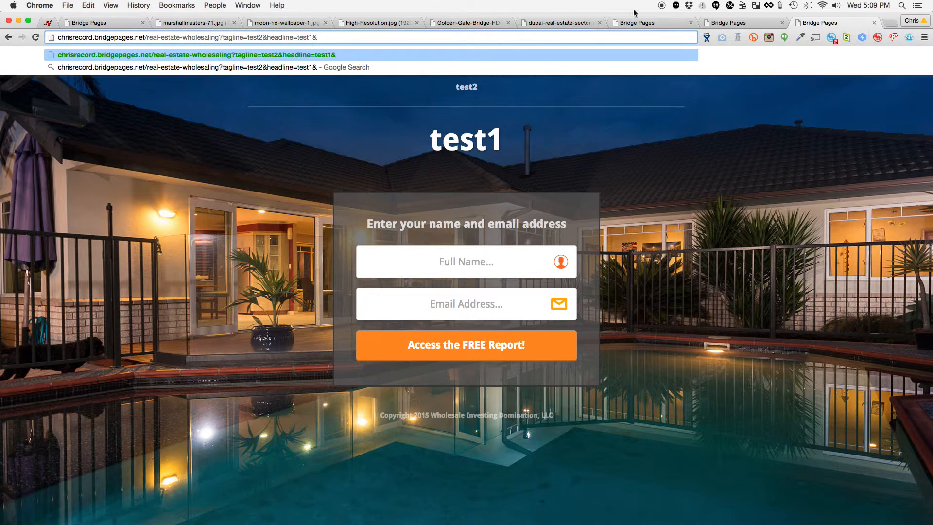
# - Check the optin parameter name in the page editor and append "optin=test3&button=test4&" to the live page's URL
pyautogui.click(757, 21)
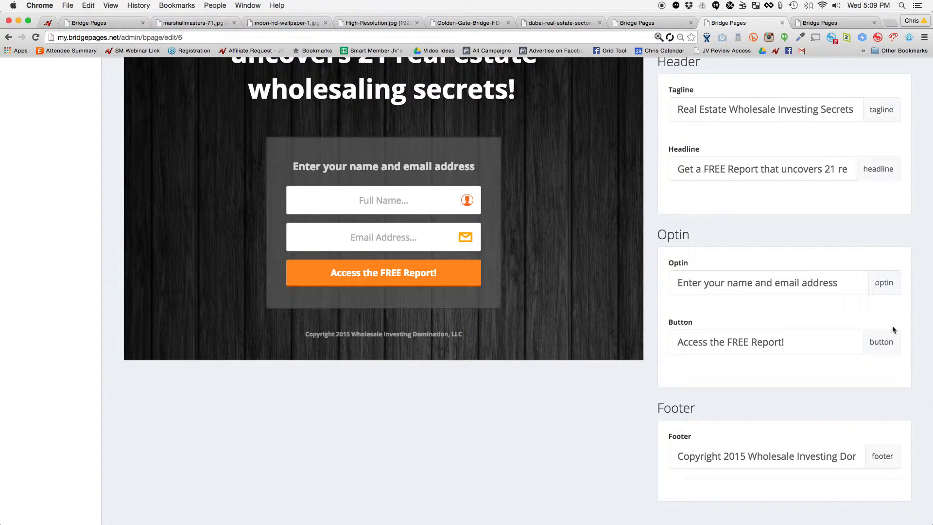
pyautogui.click(824, 23)
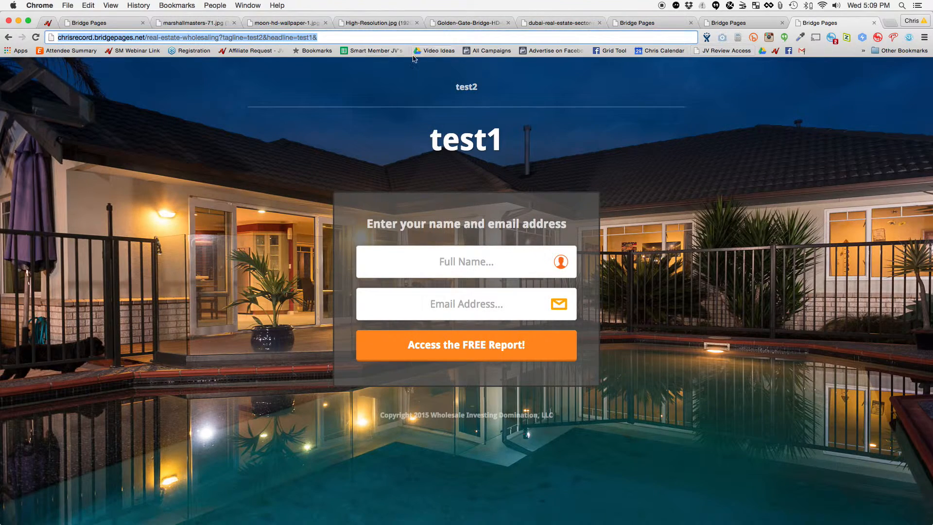
pyautogui.click(340, 39)
pyautogui.write('optin')
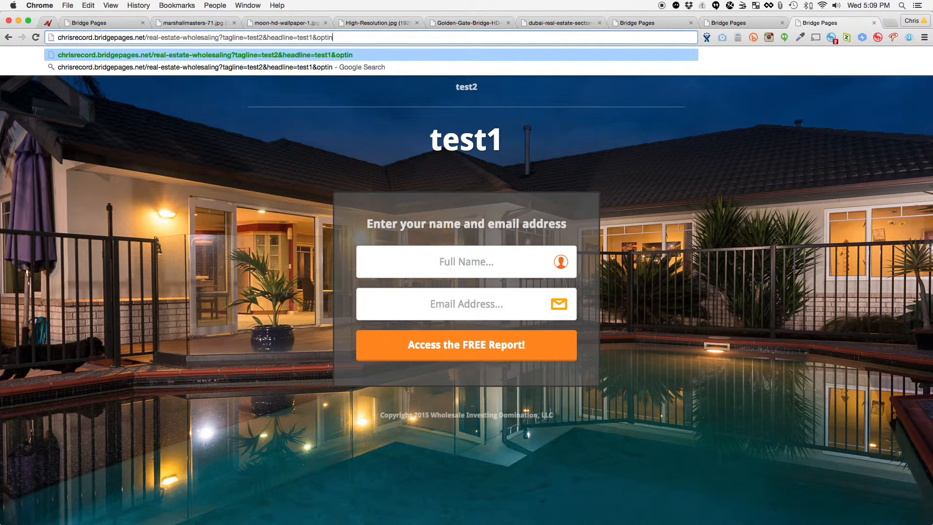
pyautogui.write('=test3')
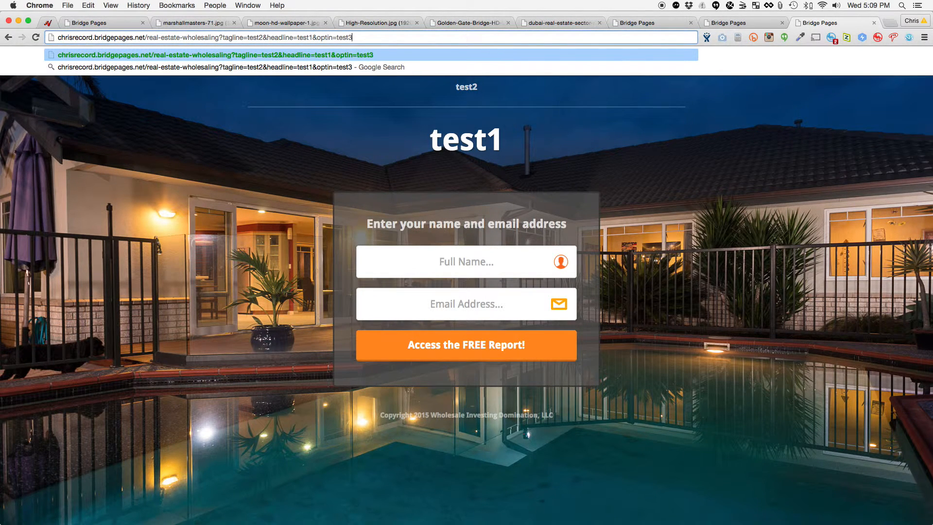
pyautogui.write('&button')
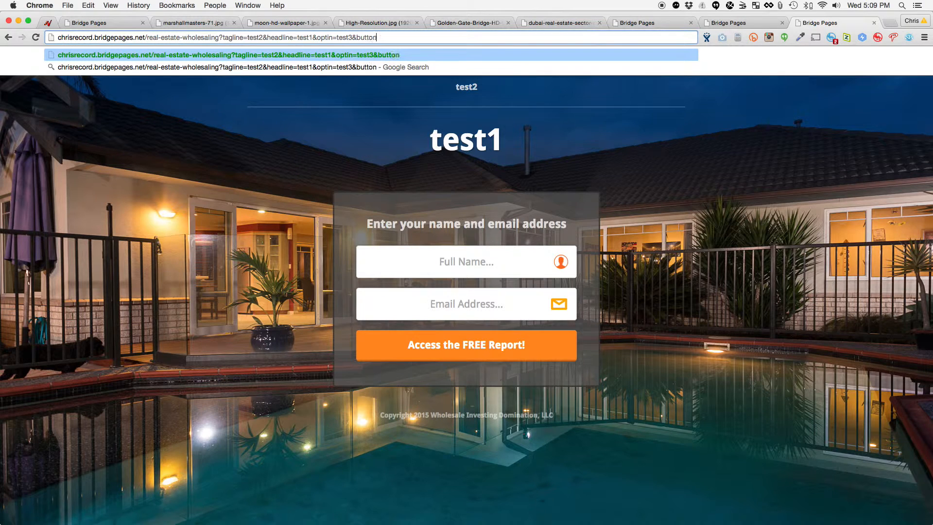
pyautogui.write('=test4&')
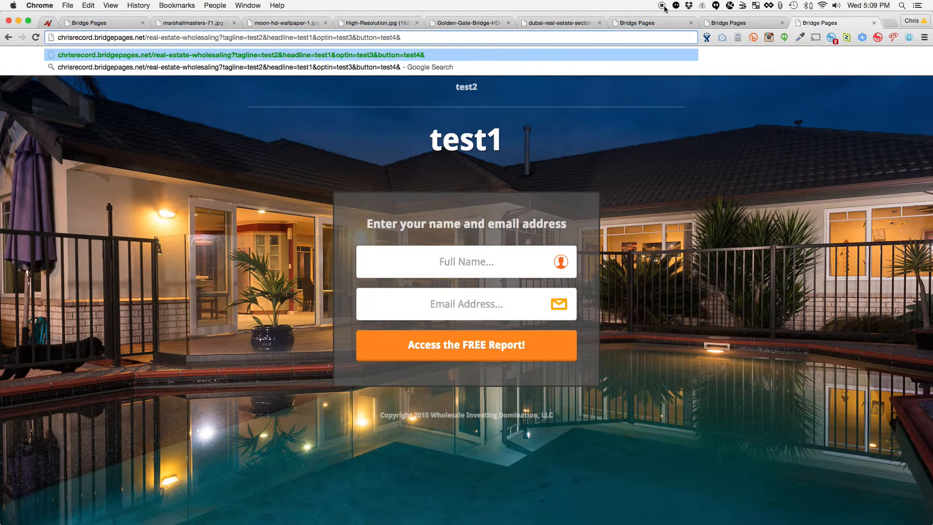
# - Check the footer parameter name in the page editor, append "footer=test5" to the live page's URL and load it
pyautogui.click(742, 22)
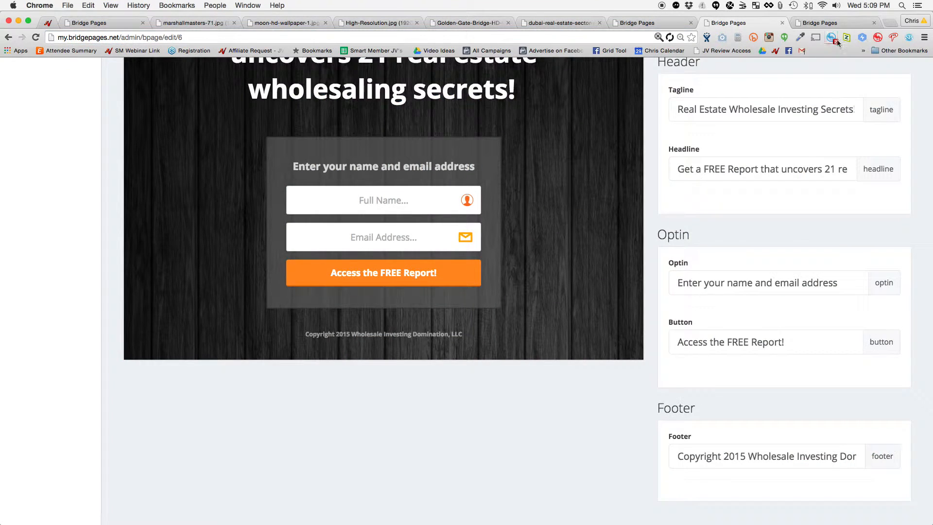
pyautogui.click(825, 24)
pyautogui.click(401, 35)
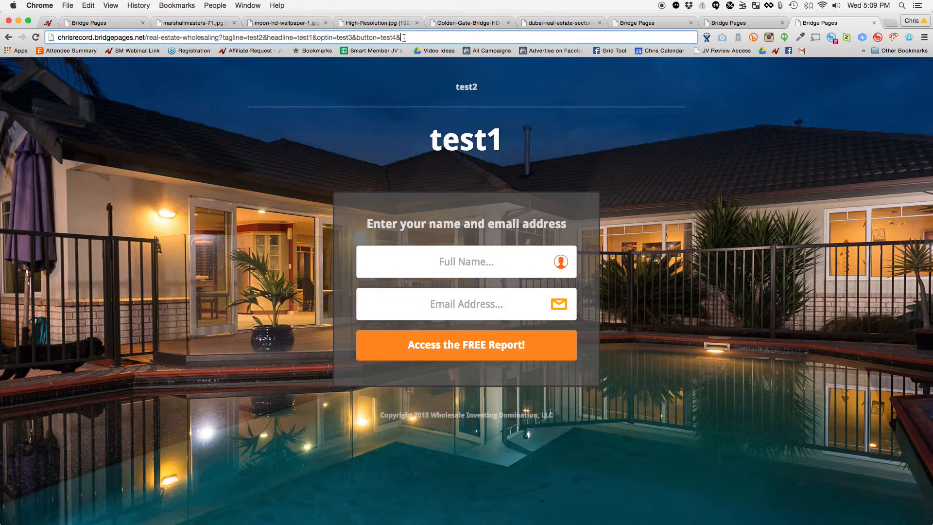
pyautogui.write('footer')
pyautogui.press('BackSpace')
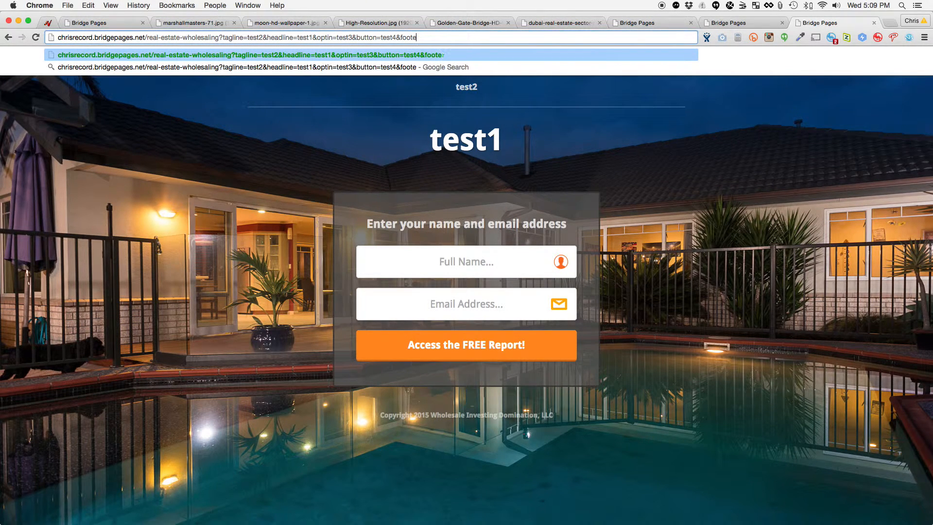
pyautogui.write('r=test5')
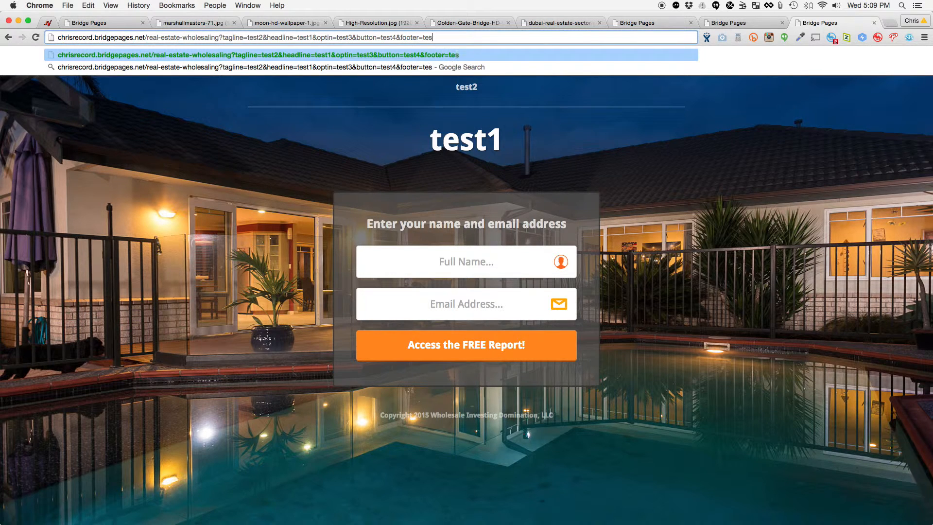
pyautogui.press('Return')
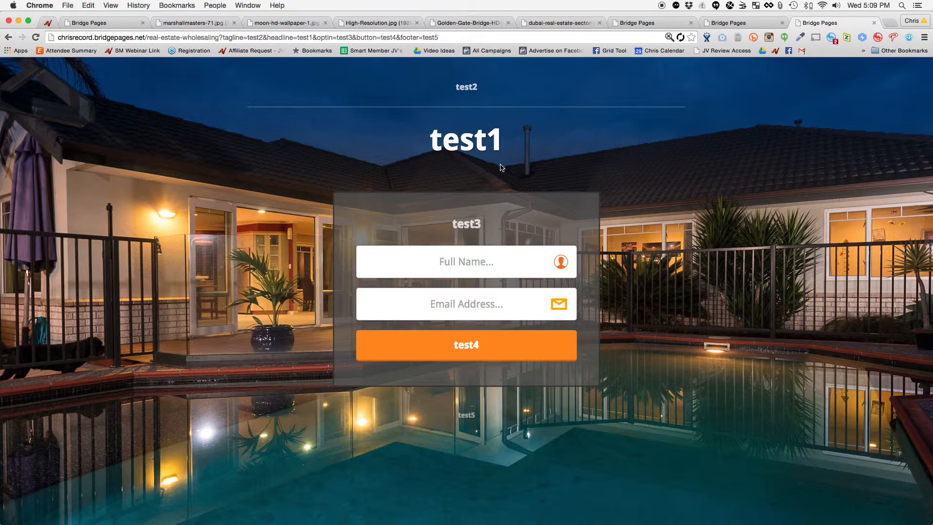
# - Change the URL's tagline value to test1 and its headline value to test2, and reload the live page
pyautogui.click(256, 38)
pyautogui.click(261, 38)
pyautogui.press('BackSpace')
pyautogui.write('1')
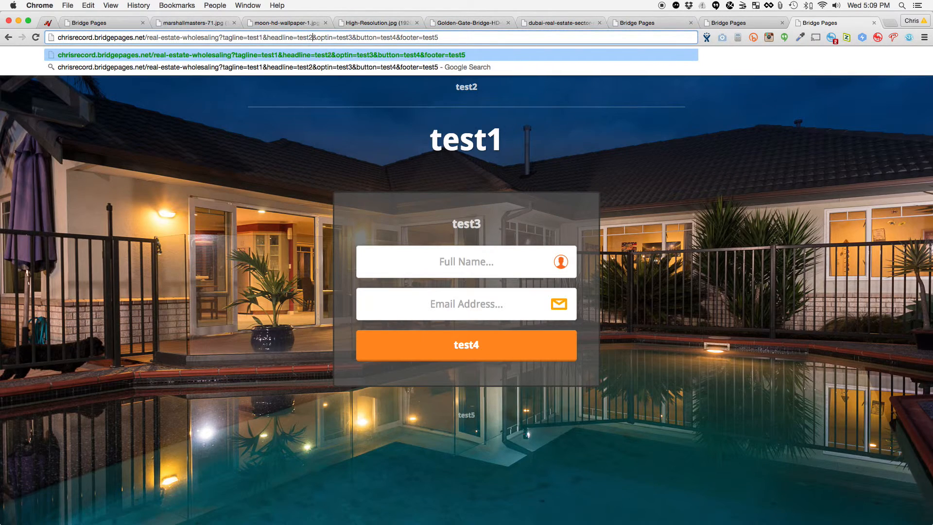
pyautogui.press('Return')
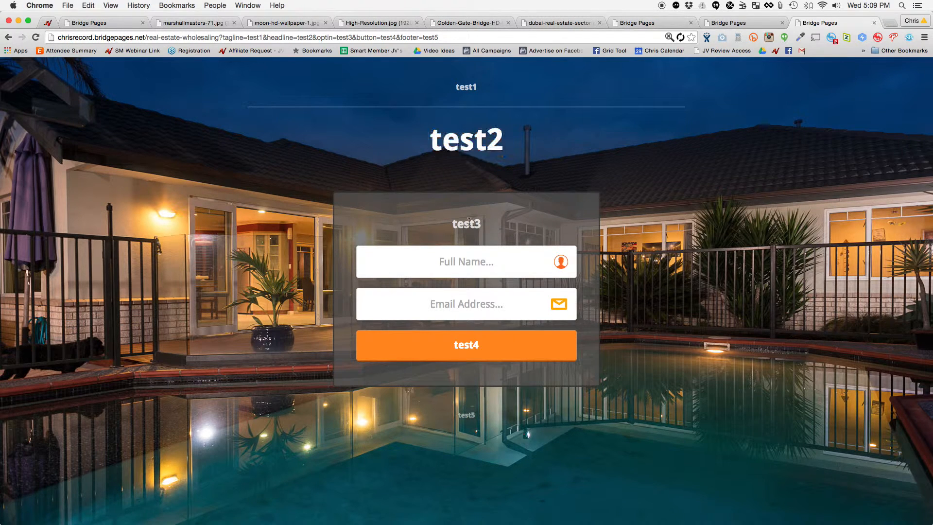
# - Try out the live page's submit button with the form fields empty and go back to the page
pyautogui.click(471, 355)
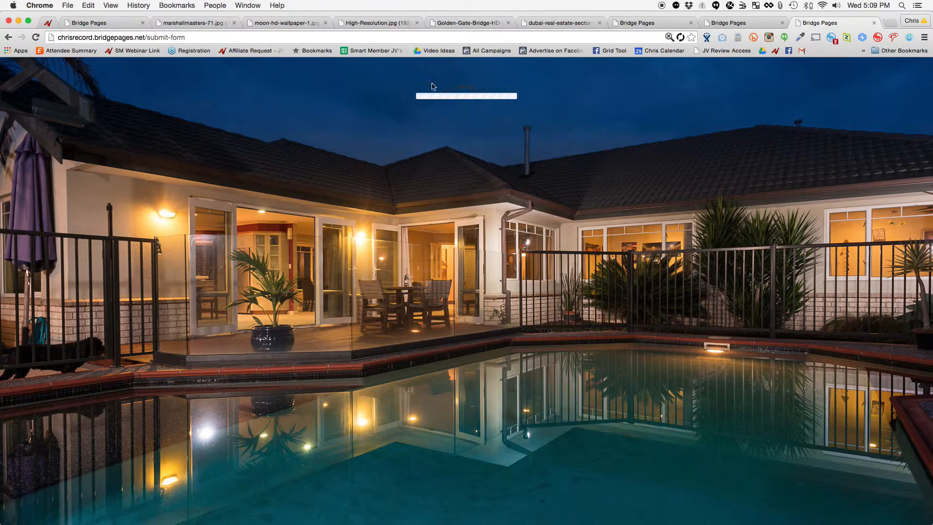
pyautogui.click(9, 39)
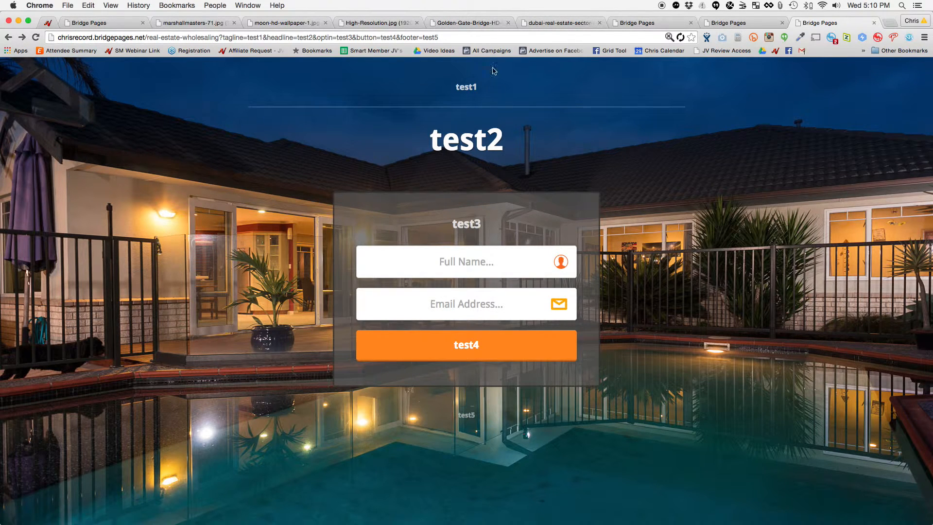
# - Append "&background=" with the address of the dubai-real-estate-sector image to the live page's URL and reload it
pyautogui.click(446, 37)
pyautogui.click(449, 38)
pyautogui.write('&background=')
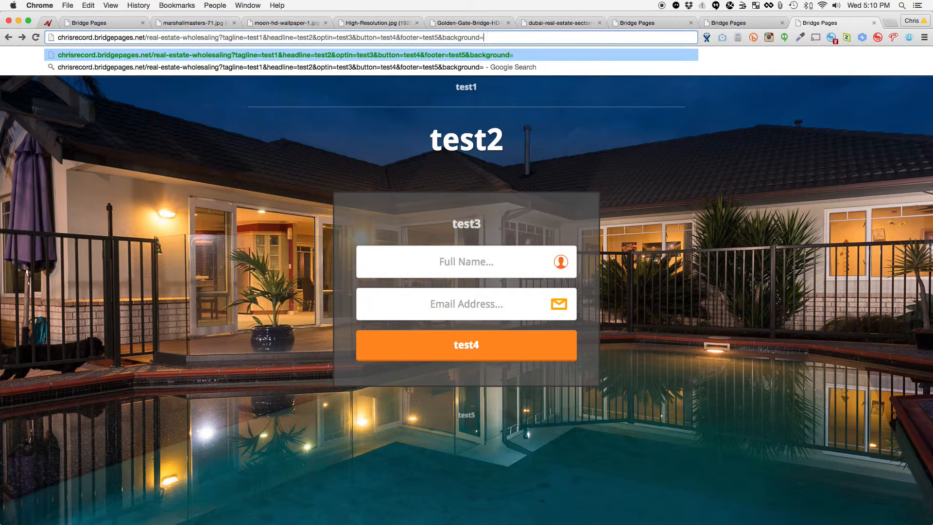
pyautogui.click(559, 23)
pyautogui.click(268, 39)
pyautogui.press('super+c')
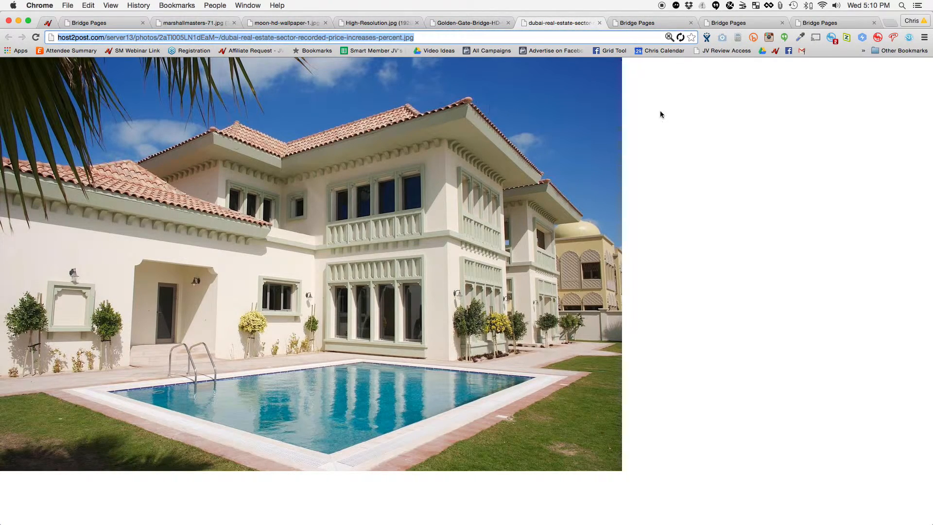
pyautogui.click(819, 23)
pyautogui.click(518, 37)
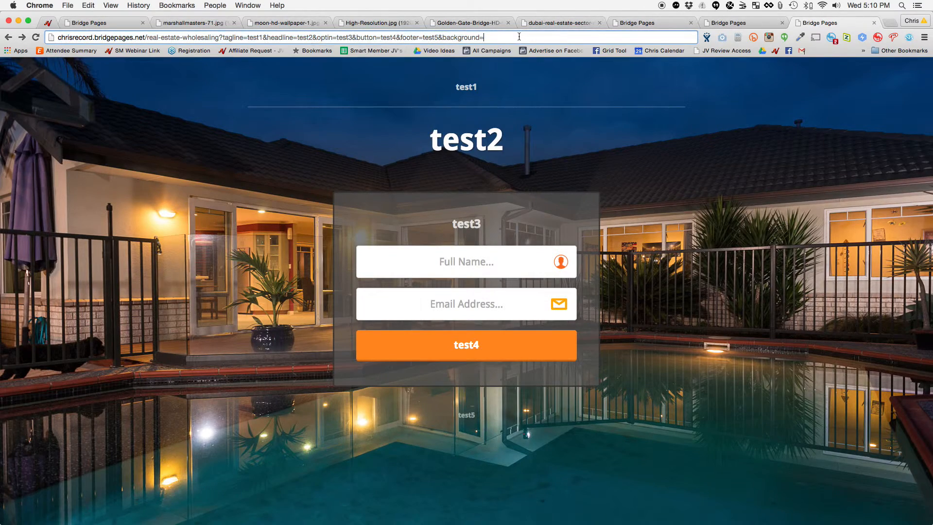
pyautogui.press('super+v')
pyautogui.press('Return')
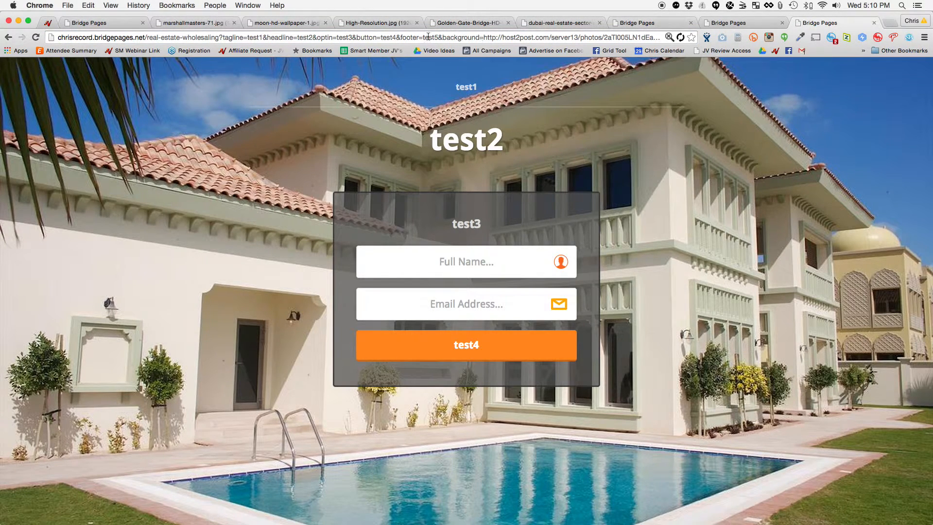
# - Replace the URL's background value with the address of the Golden-Gate-Bridge image and reload the live page
pyautogui.click(461, 23)
pyautogui.click(278, 37)
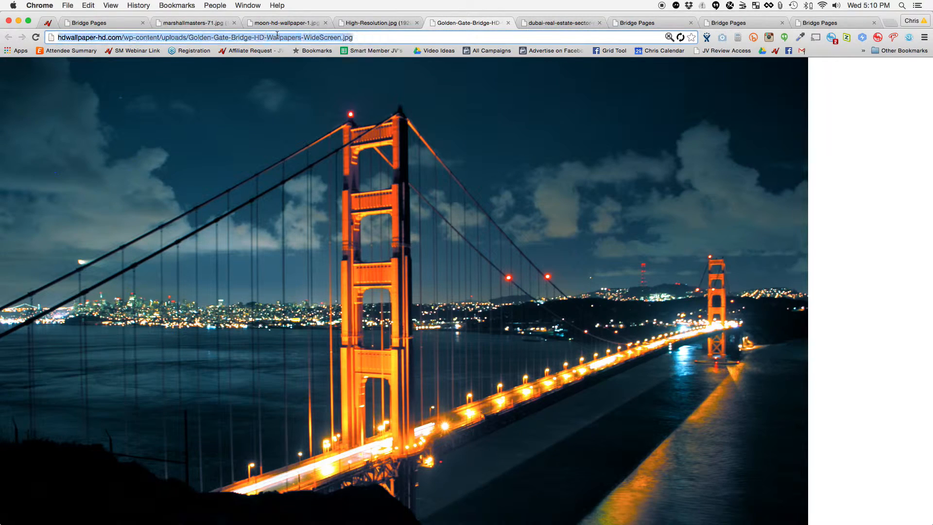
pyautogui.click(826, 23)
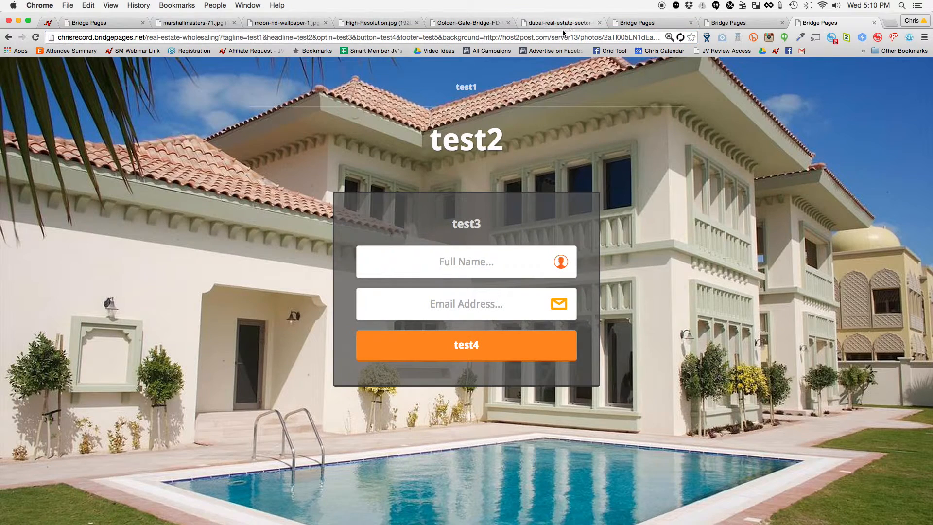
pyautogui.moveTo(483, 38); pyautogui.dragTo(703, 58)
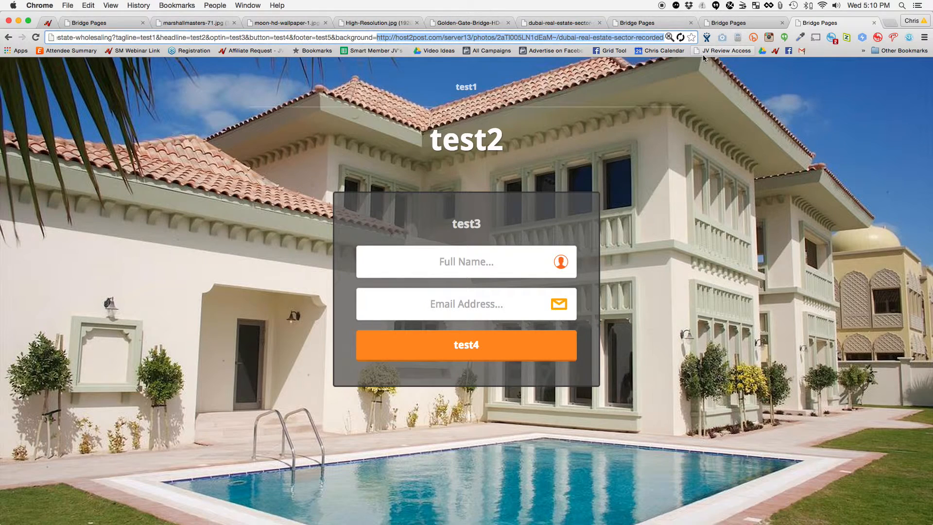
pyautogui.hotkey('ctrl', 'v')
pyautogui.press('Return')
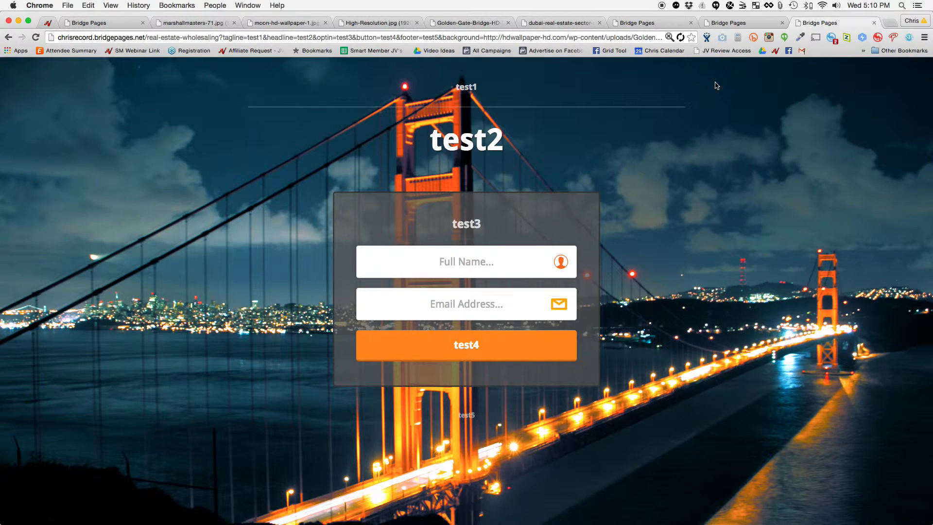
# - Replace the URL's background value with the address of High-Resolution.jpg from hdwallpapersinn.com and reload the live page
pyautogui.click(350, 25)
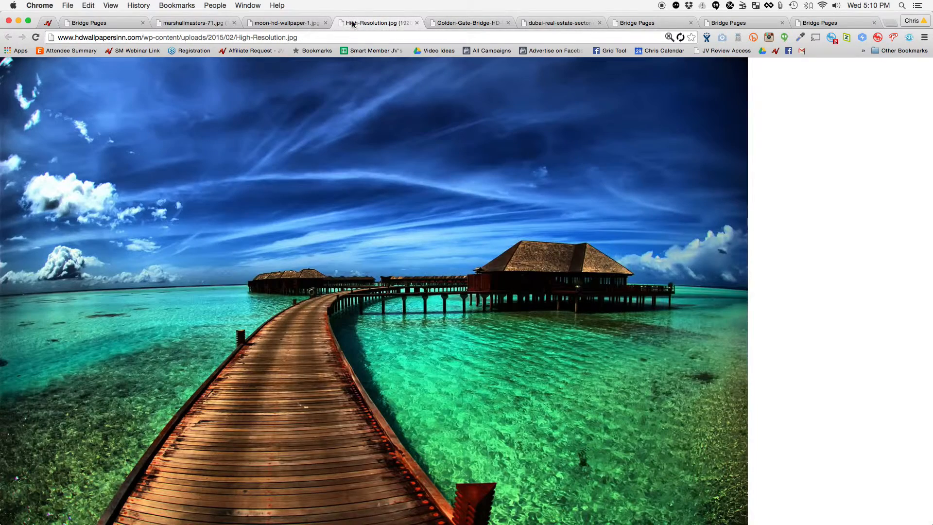
pyautogui.click(272, 38)
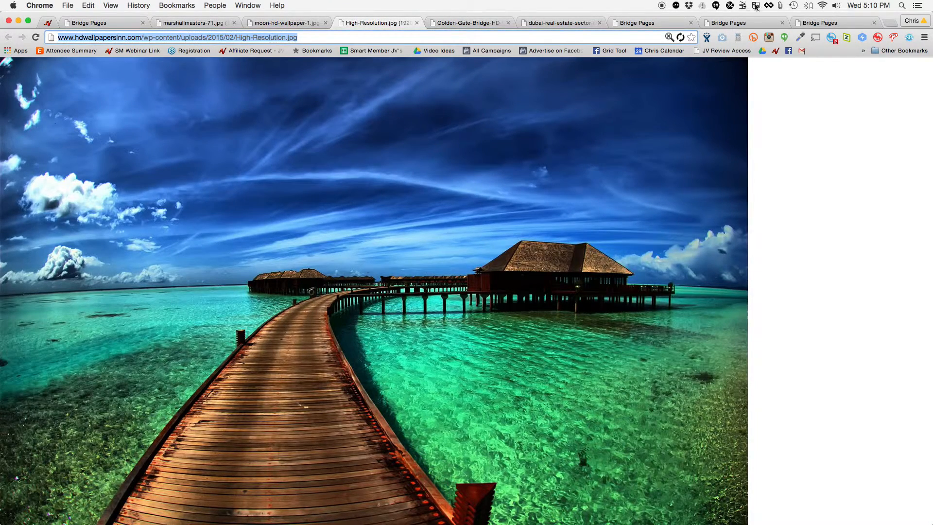
pyautogui.click(809, 23)
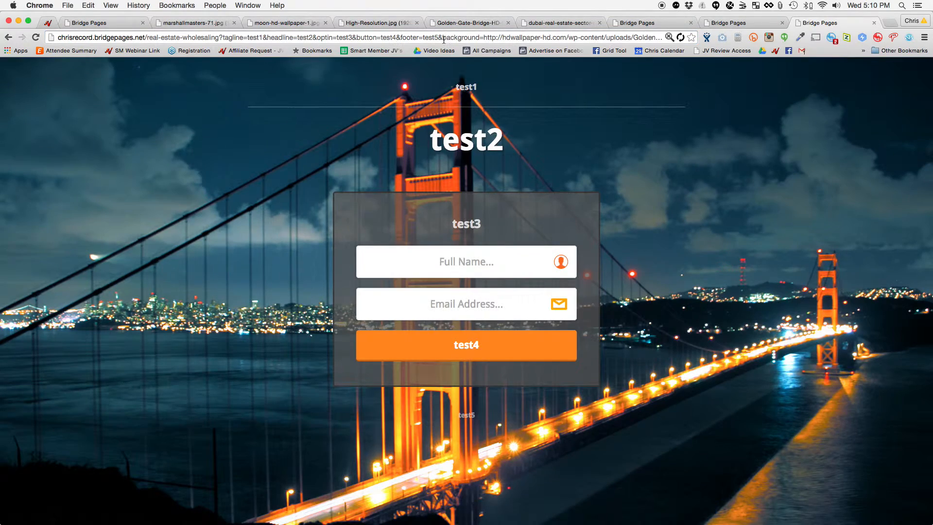
pyautogui.click(485, 40)
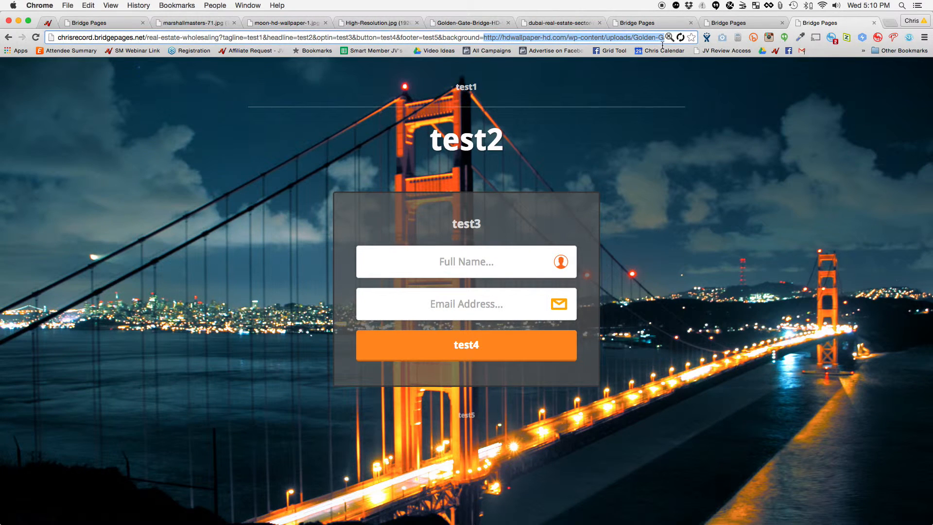
pyautogui.press('super+v')
pyautogui.press('Return')
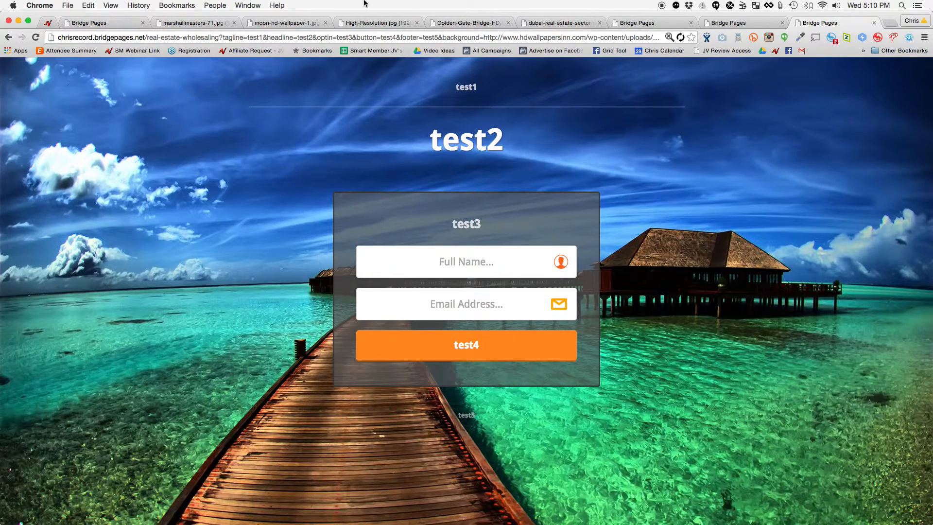
# - Set the URL's tagline value to "Check out my real estate investing pdf ebook for free!" and reload the live page
pyautogui.click(311, 39)
pyautogui.tripleClick(291, 39)
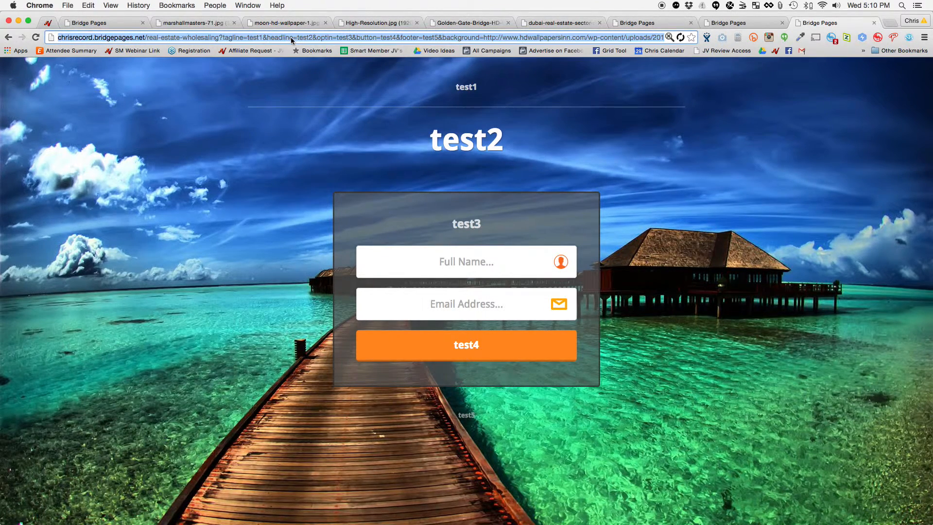
pyautogui.doubleClick(252, 37)
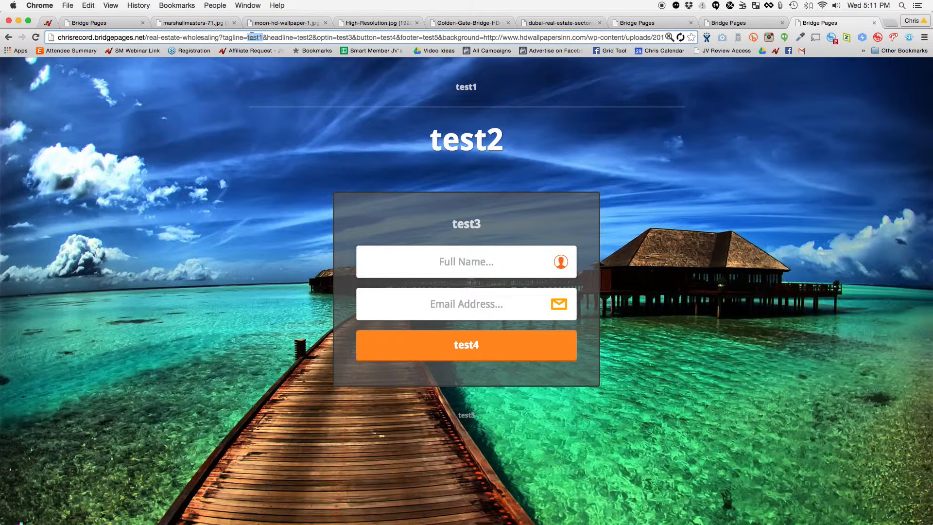
pyautogui.write('Check out my ')
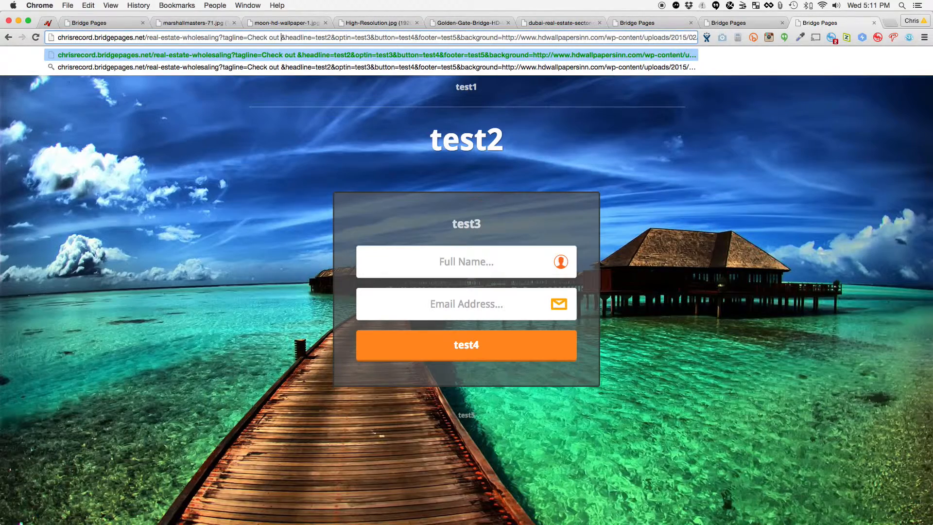
pyautogui.write('real estate investing')
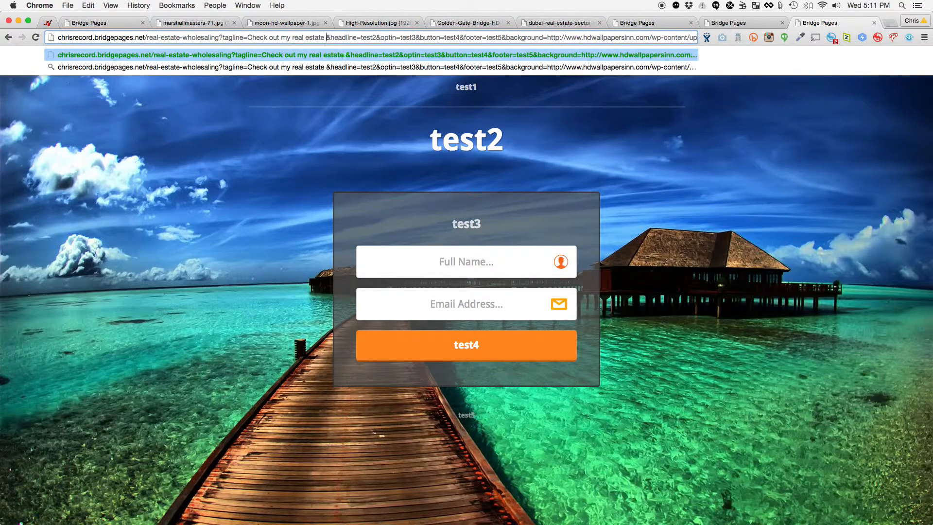
pyautogui.write(' pdf ebook for ')
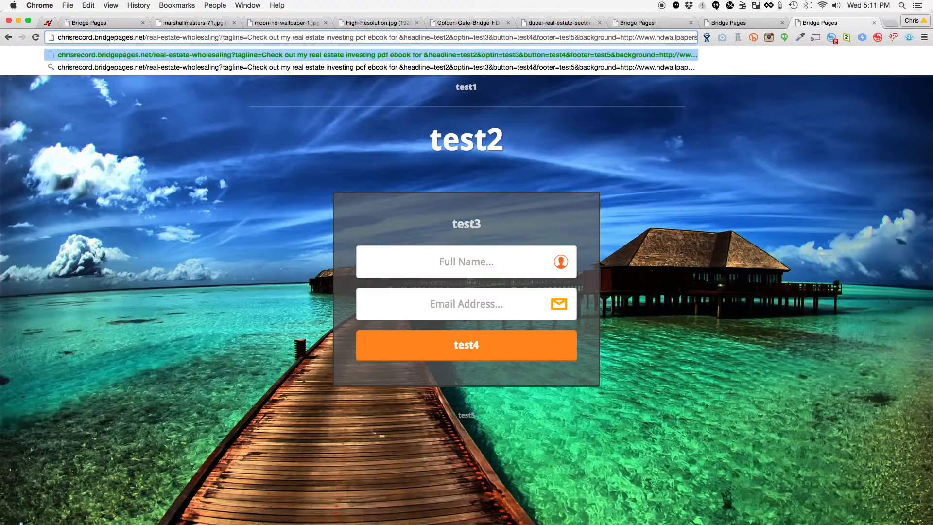
pyautogui.write('free!')
pyautogui.press('Return')
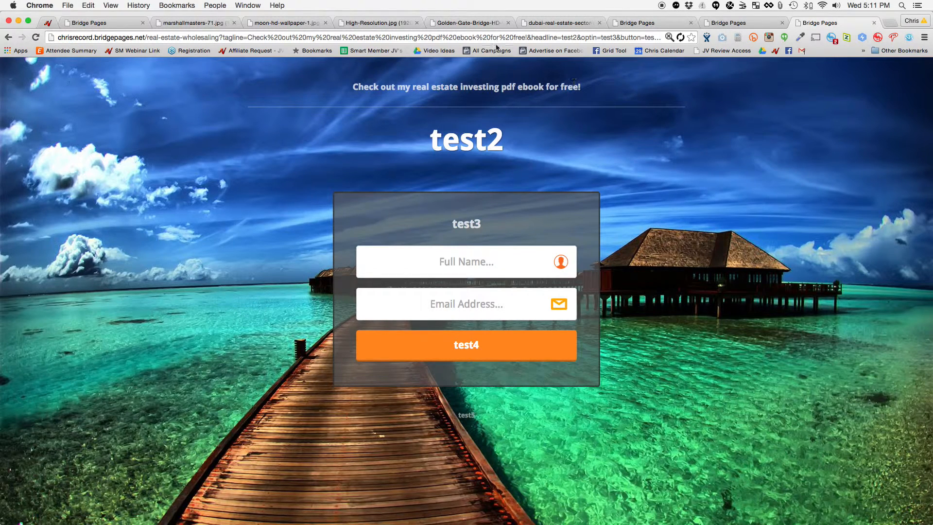
# - Set the URL's headline value to "Download my free PDF ebook with my 21 real estate investing secrets!" and reload the live page
pyautogui.click(577, 38)
pyautogui.doubleClick(571, 37)
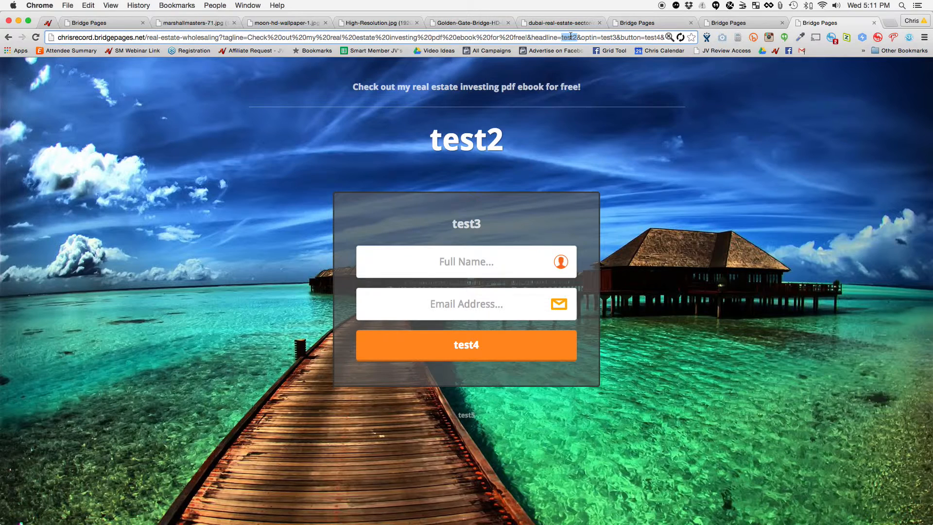
pyautogui.write('Download my fre')
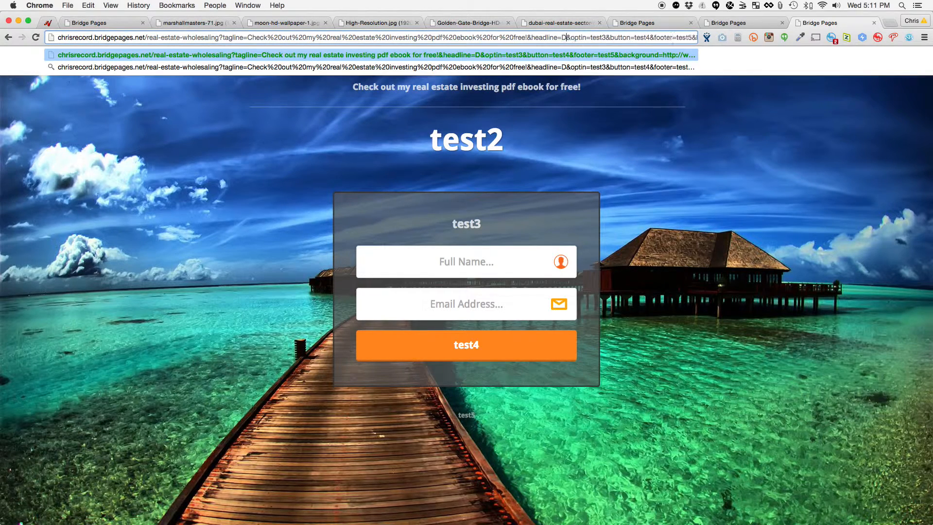
pyautogui.write('e PDF ebook ')
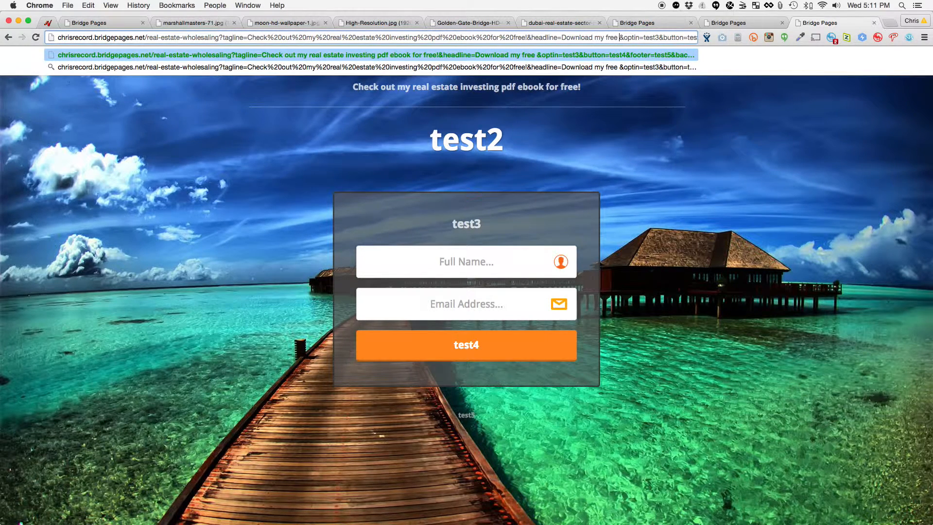
pyautogui.write('with my 21 realestate investing secrets!&optin=test3&button=test4&footer=test5&background=http://www.hdwallpap')
pyautogui.press('Return')
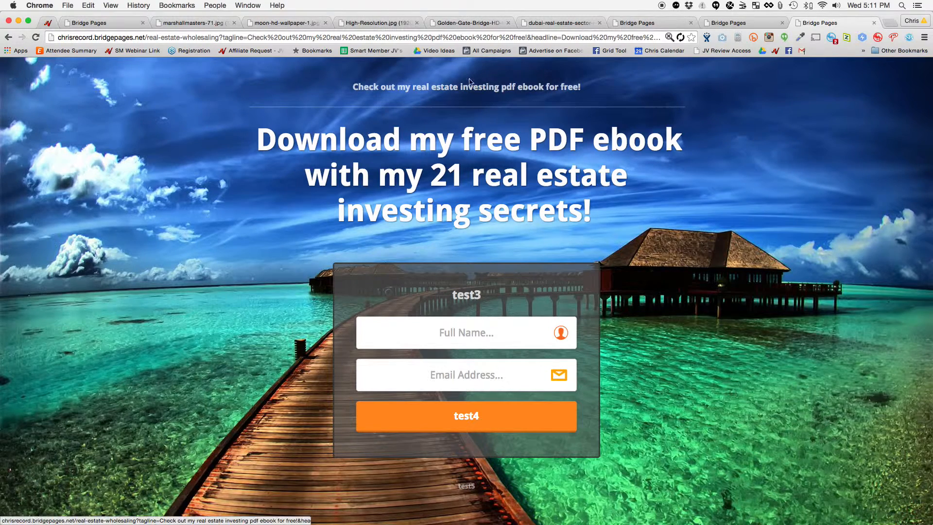
# - Replace the URL's tagline value with "Hey", the visitor's first name and ", check out this special offer that I am currently running!" and reload the live page
pyautogui.click(400, 37)
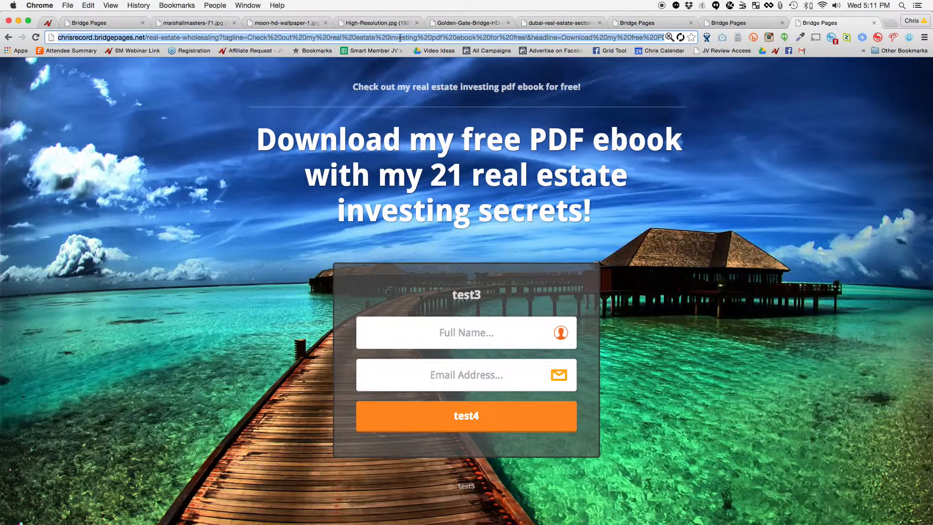
pyautogui.click(271, 38)
pyautogui.moveTo(248, 37); pyautogui.dragTo(528, 37)
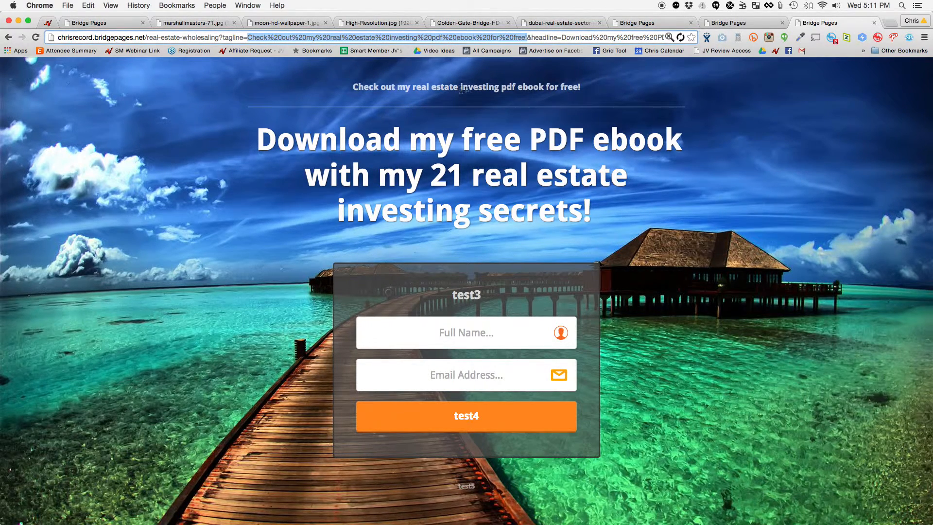
pyautogui.press('BackSpace')
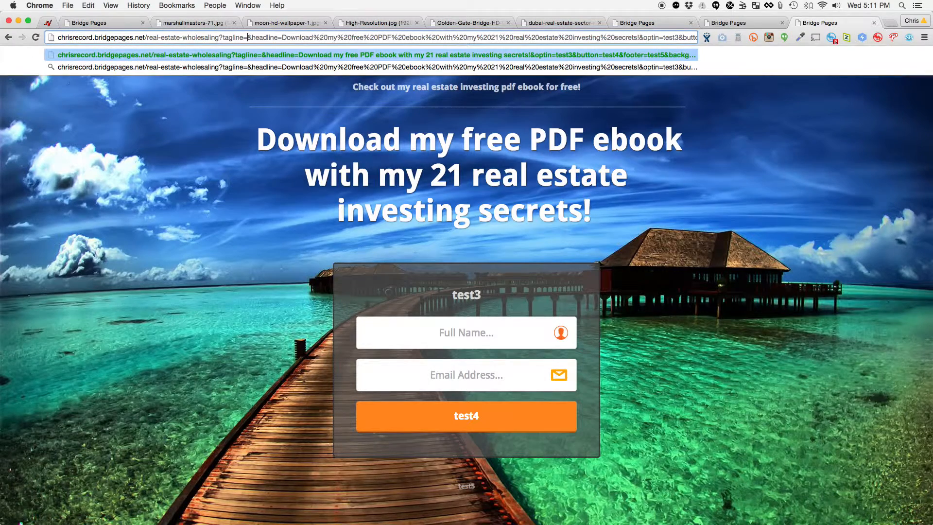
pyautogui.write('Hey Karl, ')
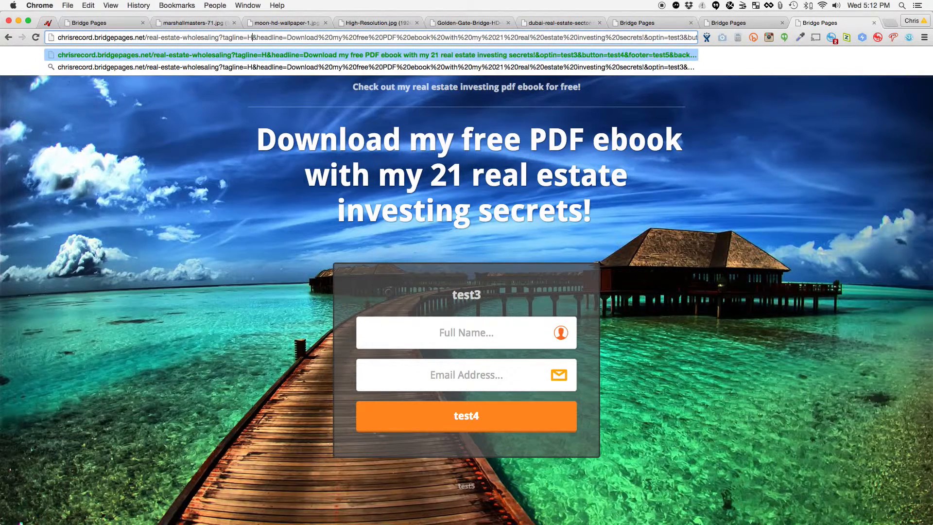
pyautogui.write('check out this spec')
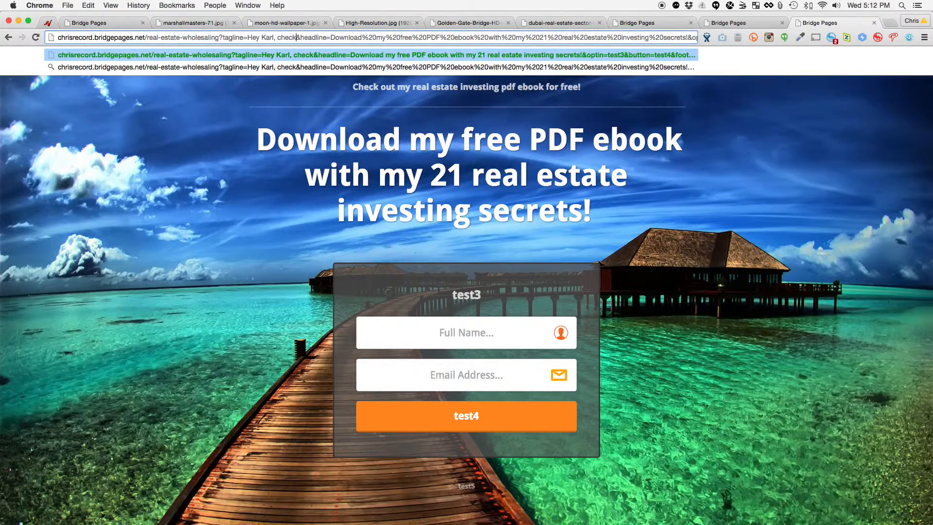
pyautogui.write('i')
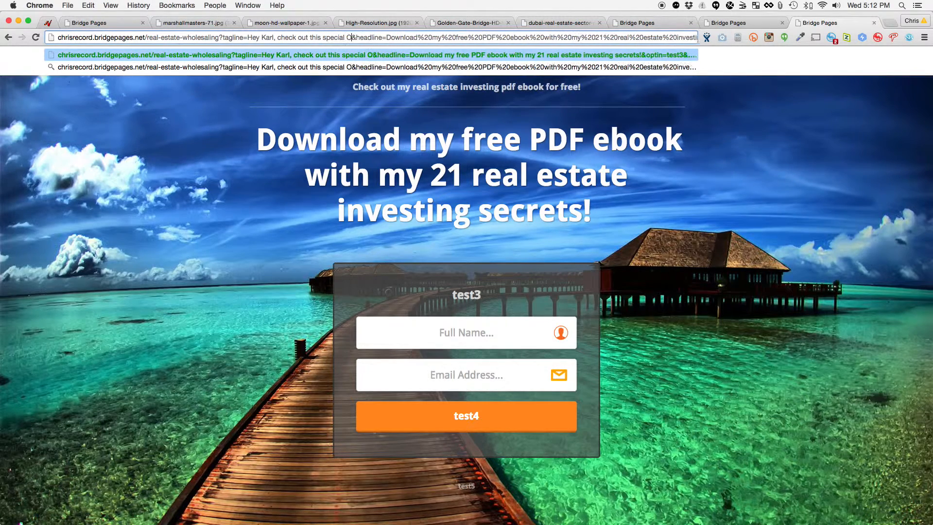
pyautogui.write('al offer that ')
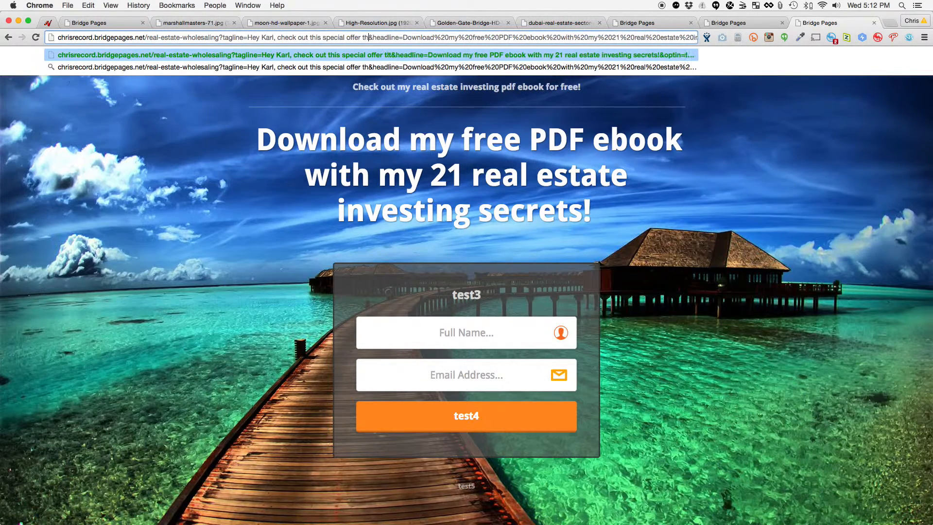
pyautogui.write('I am currn')
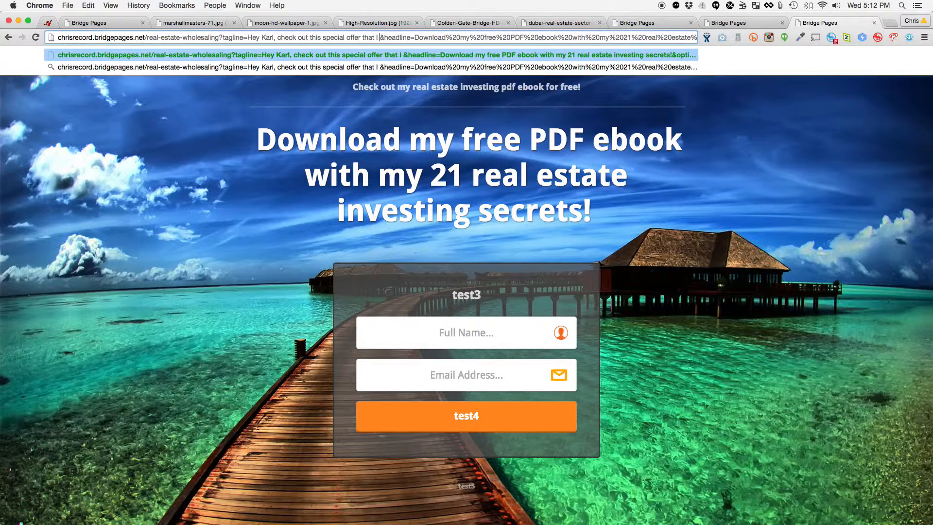
pyautogui.press('BackSpace')
pyautogui.write('ently running!')
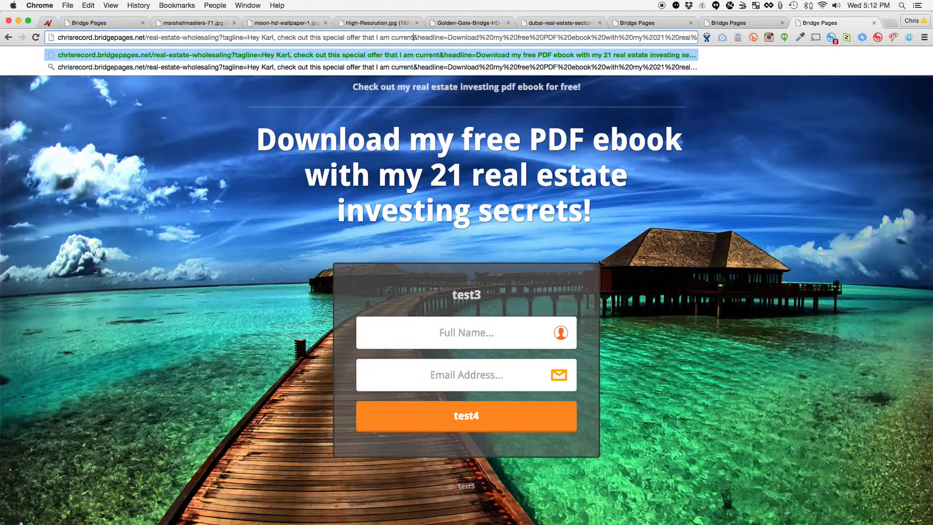
pyautogui.press('Return')
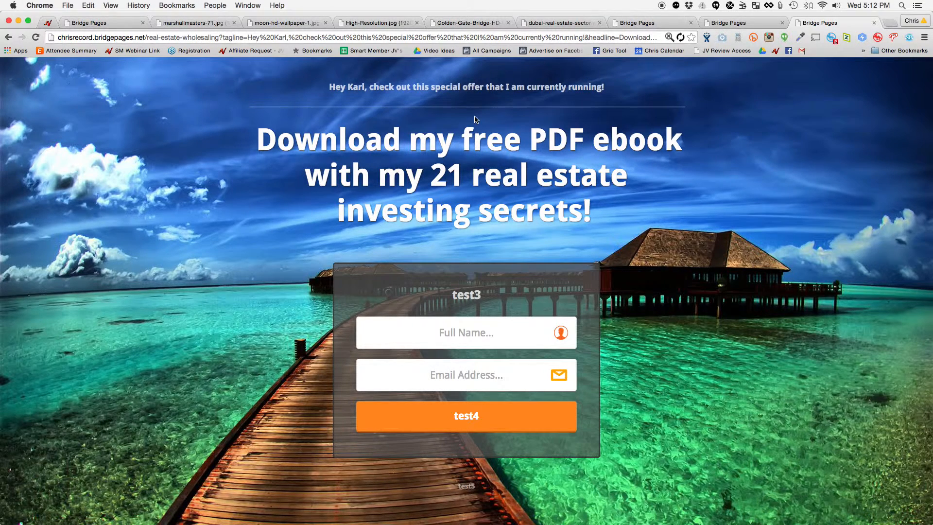
# - Switch to Facebook's ad creation page, choose the "Boost your posts" objective and select the owner's personal-name Page
pyautogui.click(536, 51)
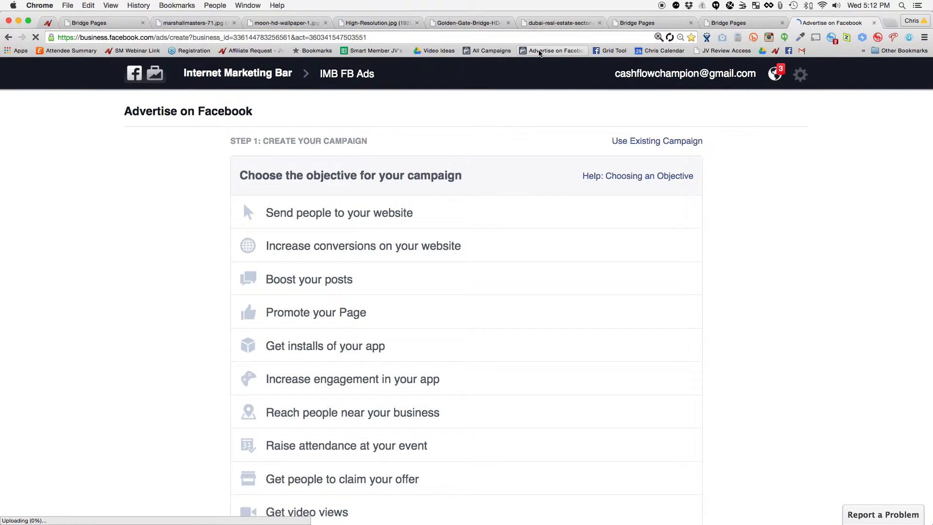
pyautogui.click(330, 282)
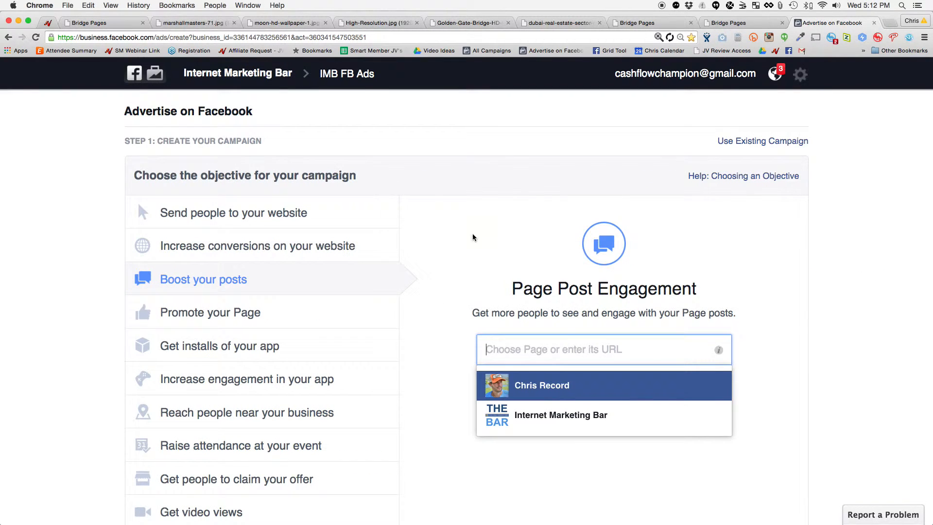
pyautogui.click(556, 397)
pyautogui.scroll(-1, 787, 375)
pyautogui.scroll(-3, 788, 376)
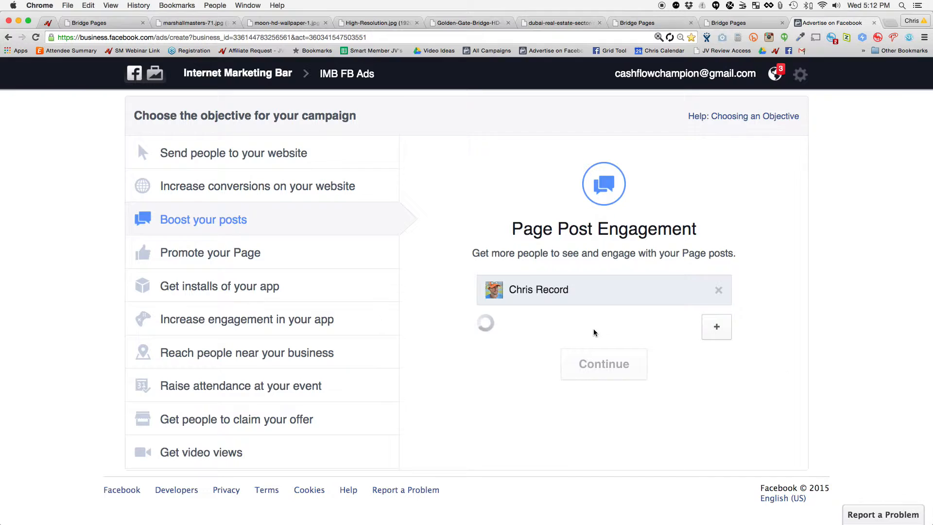
# - Choose the "Do you have a Need For Speed?" post for the Page Post Engagement campaign and continue
pyautogui.click(648, 331)
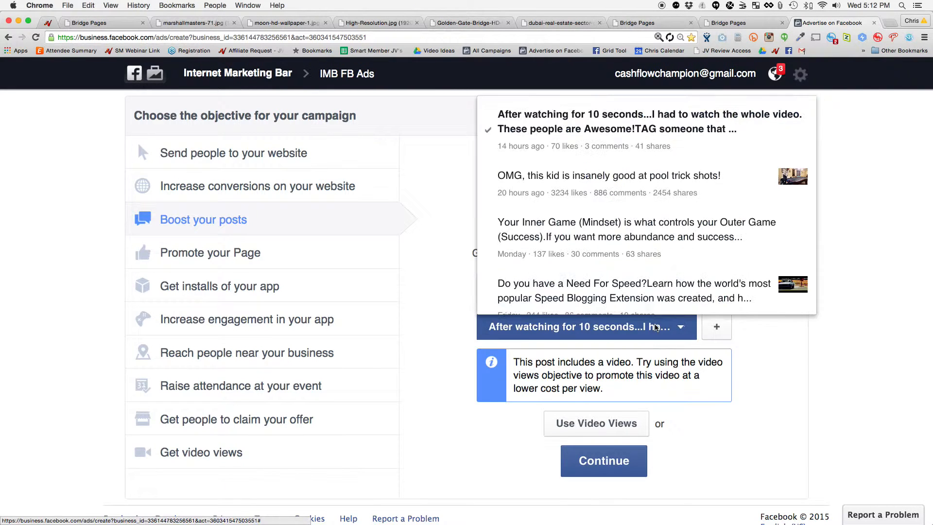
pyautogui.scroll(-2, 680, 224)
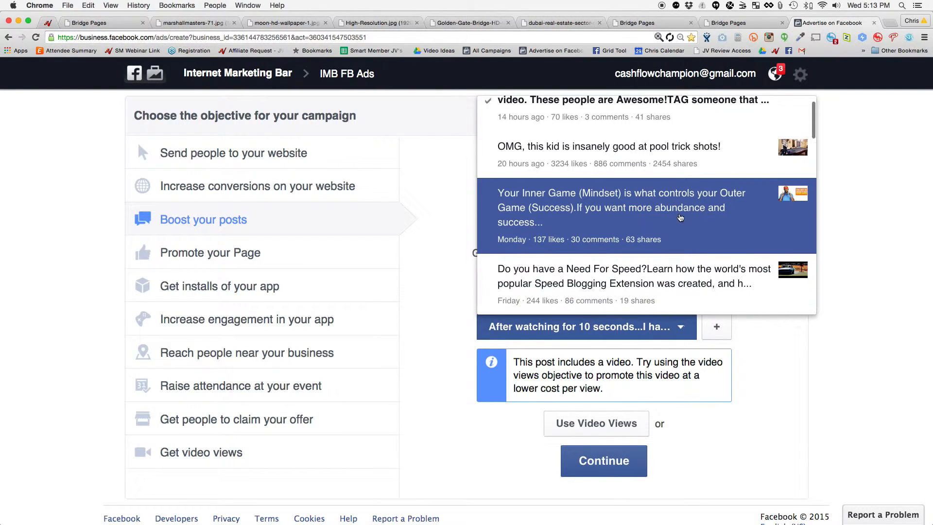
pyautogui.click(671, 266)
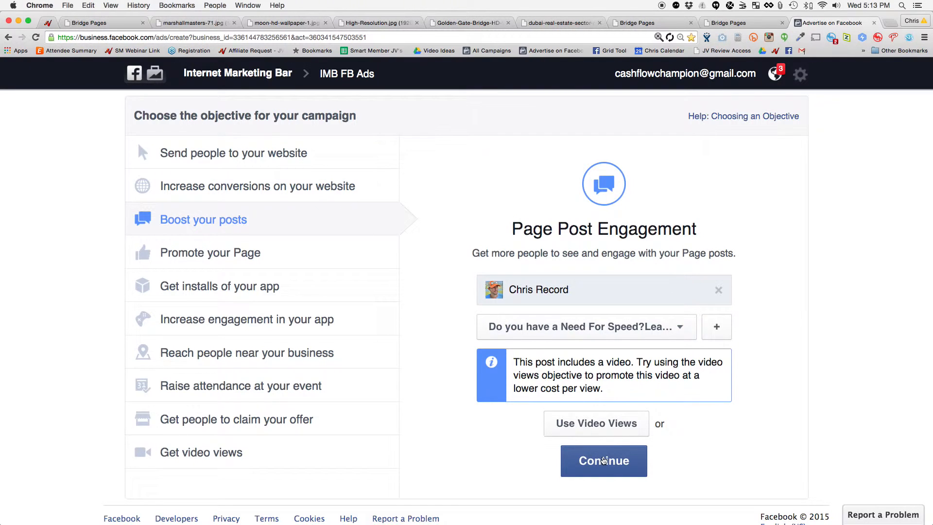
pyautogui.click(603, 461)
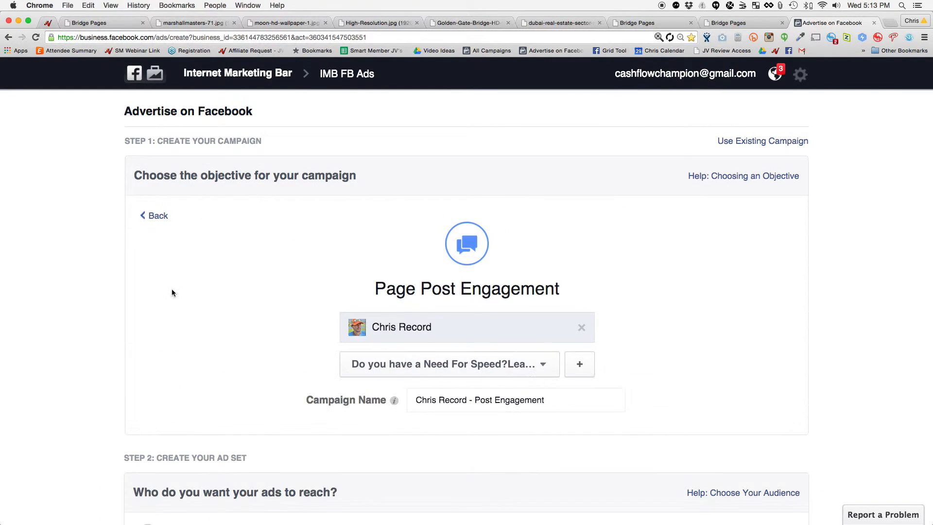
# - Show the advanced options of the boosted page post in the ad creation section
pyautogui.scroll(-15, 121, 265)
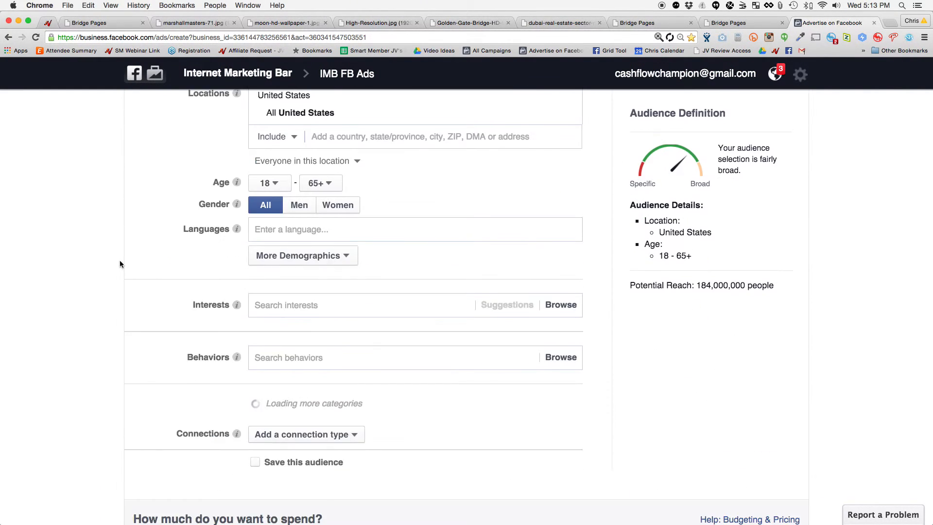
pyautogui.scroll(-12, 120, 264)
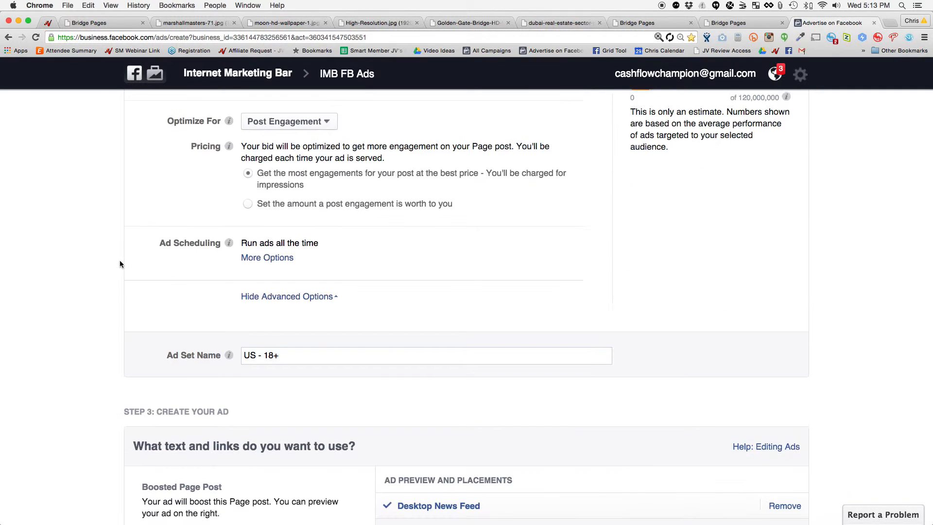
pyautogui.scroll(-5, 121, 264)
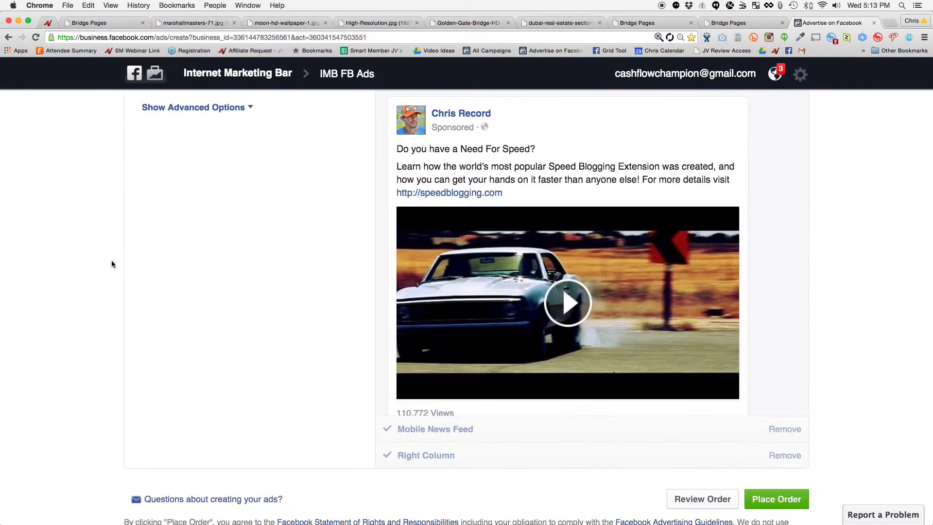
pyautogui.scroll(1, 470, 182)
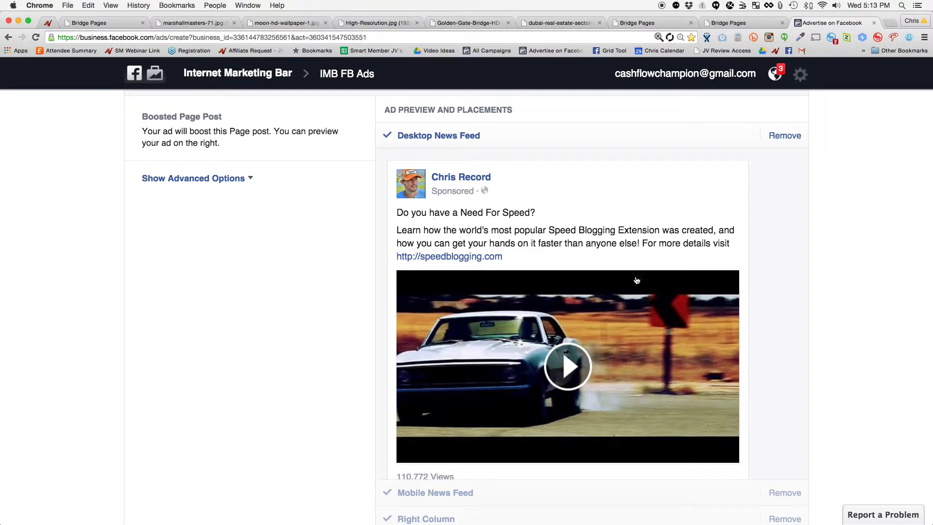
pyautogui.click(163, 181)
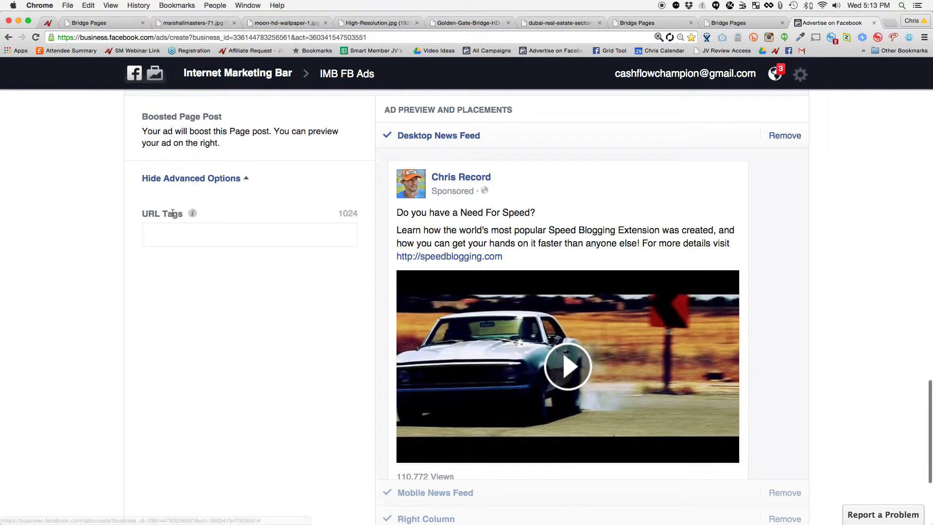
# - Read the help note for URL Tags, highlight its "key1=val1&key2=val2" example and close the note
pyautogui.moveTo(193, 215)
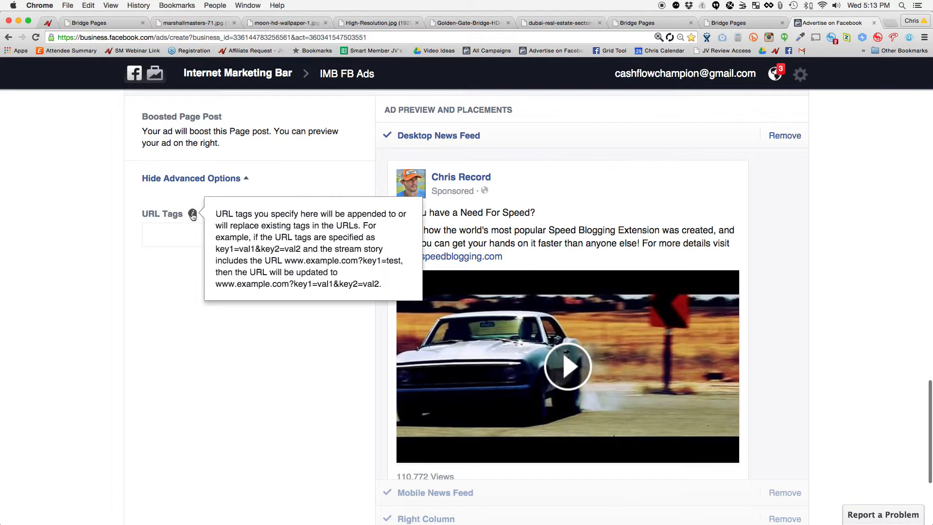
pyautogui.moveTo(217, 248); pyautogui.dragTo(302, 251)
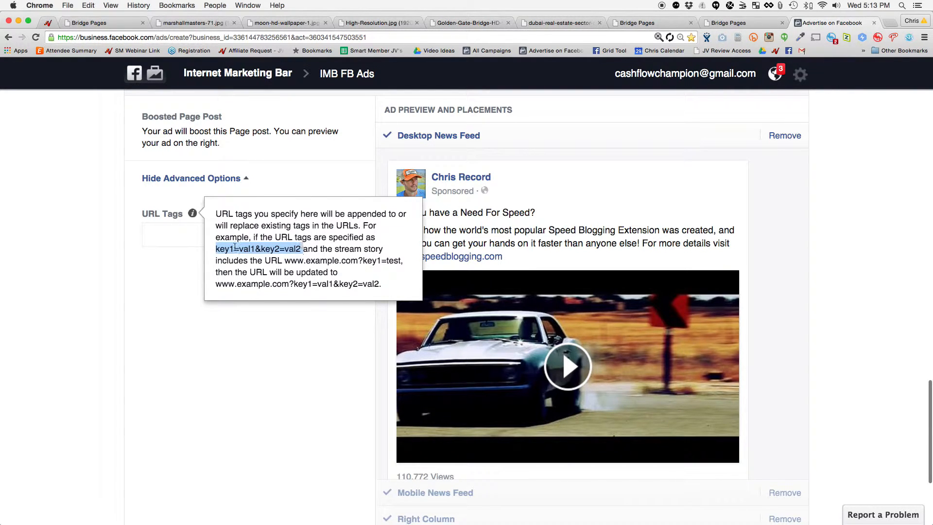
pyautogui.click(293, 238)
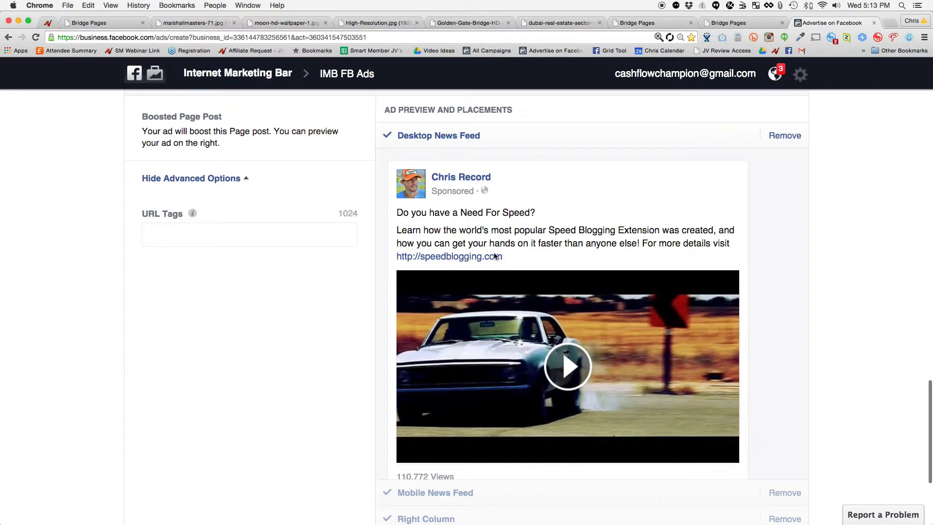
# - Switch to the Bridge Pages editor, save the real-estate-wholesaling page and visit the published page
pyautogui.click(745, 21)
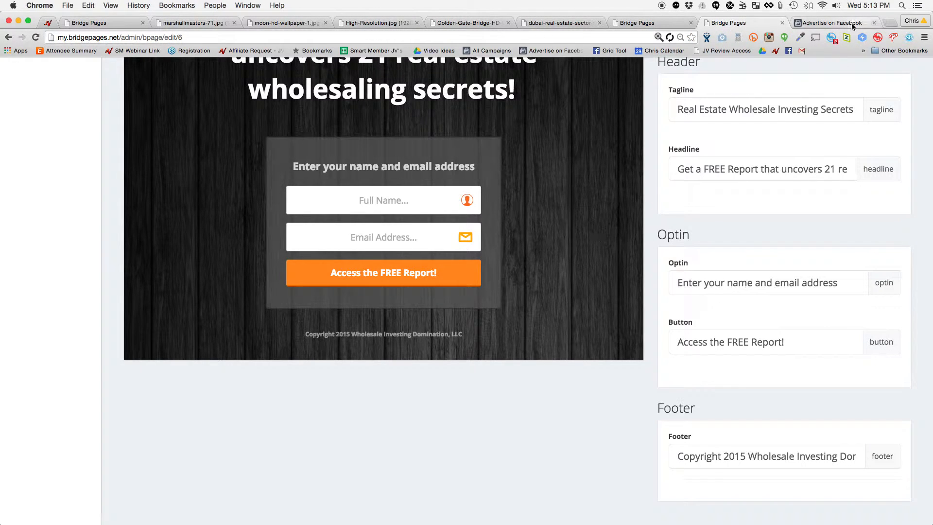
pyautogui.scroll(5, 713, 191)
pyautogui.click(784, 128)
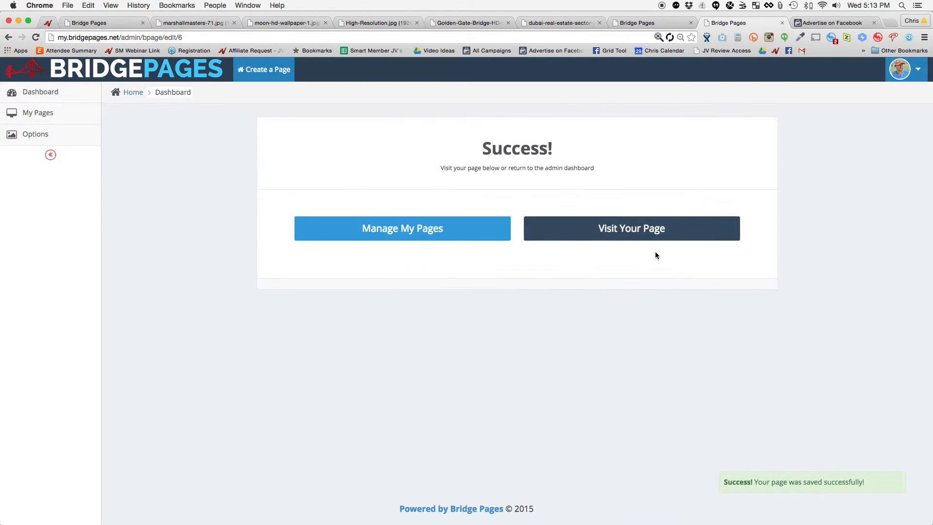
pyautogui.click(656, 238)
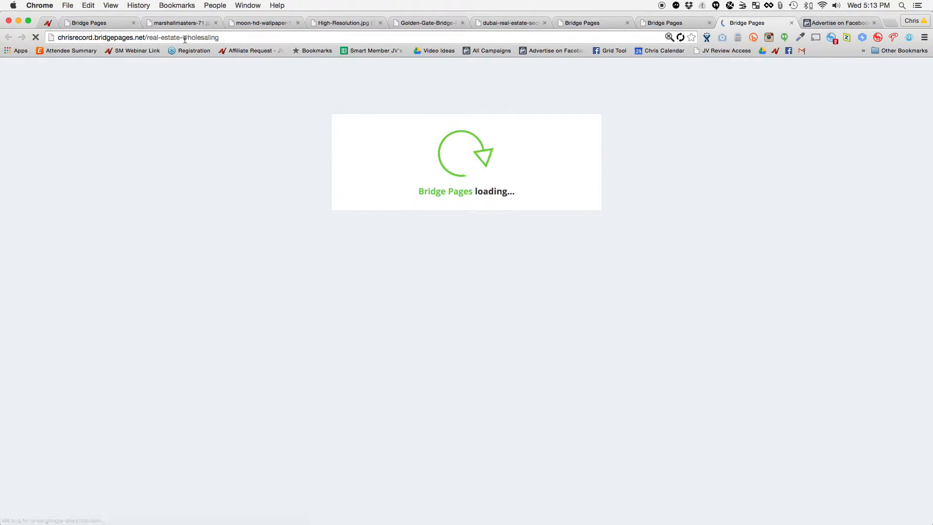
# - Select the full web address of the published real-estate-wholesaling page
pyautogui.click(198, 39)
pyautogui.click(224, 39)
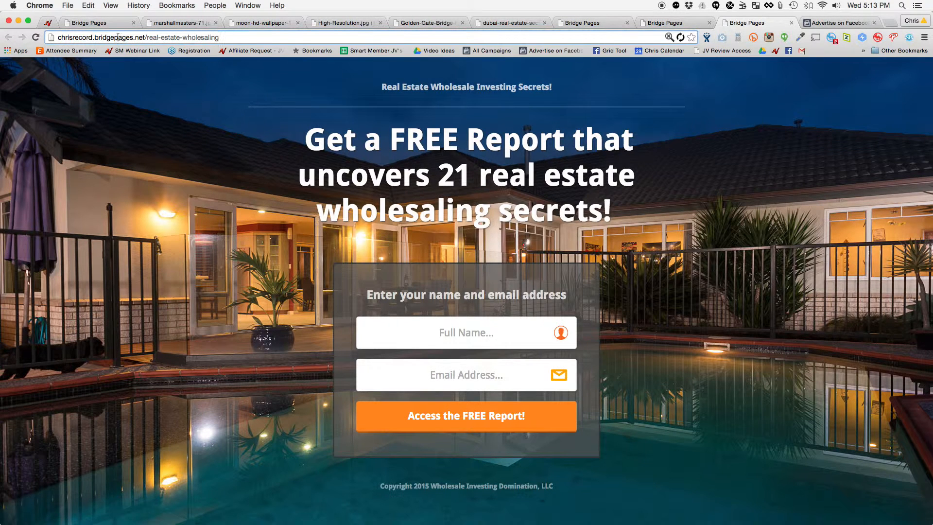
pyautogui.tripleClick(123, 39)
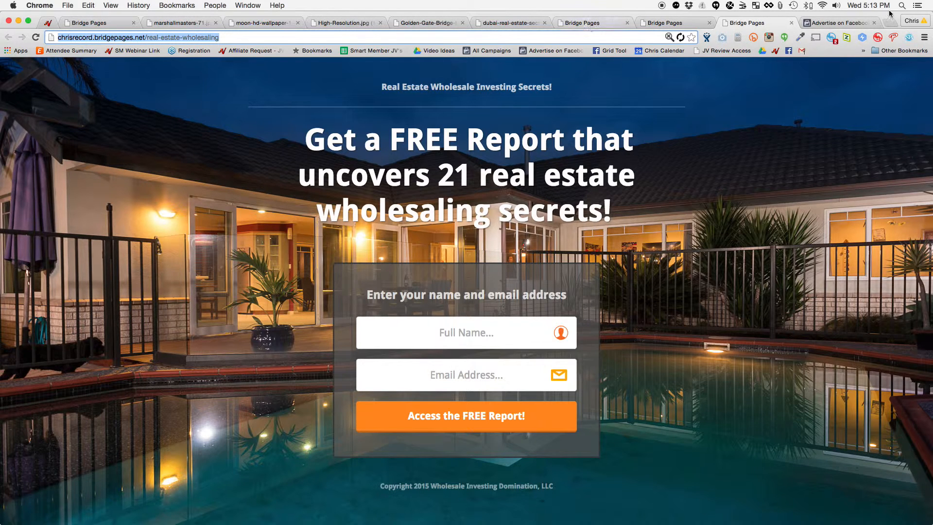
# - Fill the Facebook ad's URL Tags with "background=" followed by the moon-hd-wallpaper-1.jpg image address copied from its open tab
pyautogui.click(837, 23)
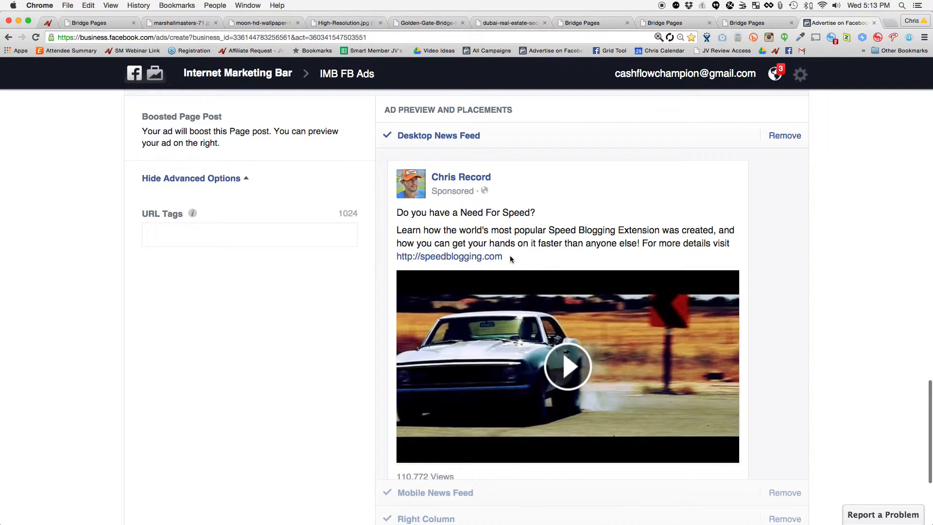
pyautogui.click(237, 232)
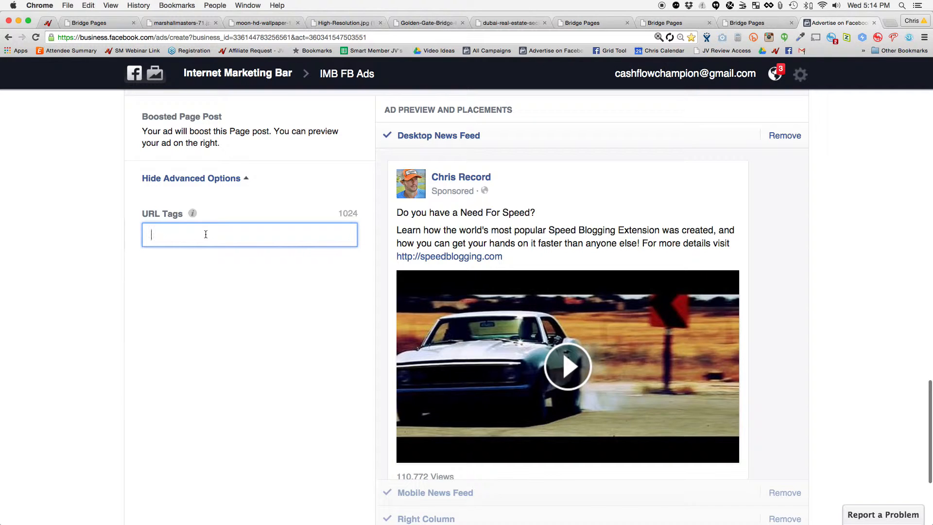
pyautogui.write('background=')
pyautogui.click(263, 23)
pyautogui.click(213, 38)
pyautogui.press('super+c')
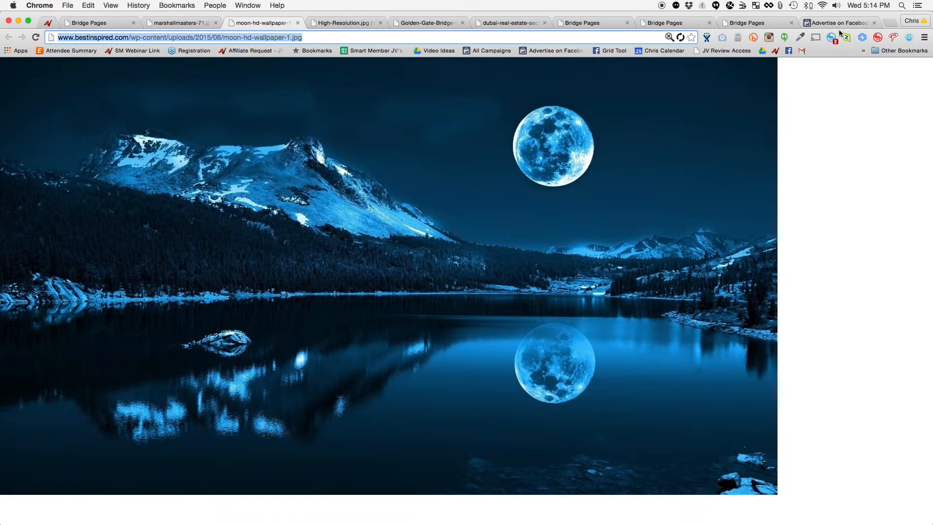
pyautogui.click(838, 23)
pyautogui.write('=')
pyautogui.press('super+v')
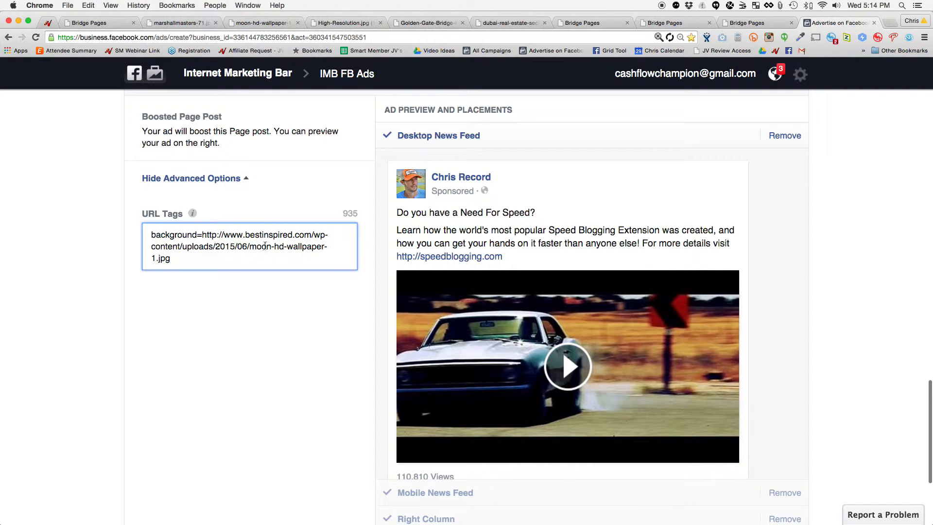
# - Set the gender of the Facebook ad's new audience to Women
pyautogui.scroll(15, 408, 252)
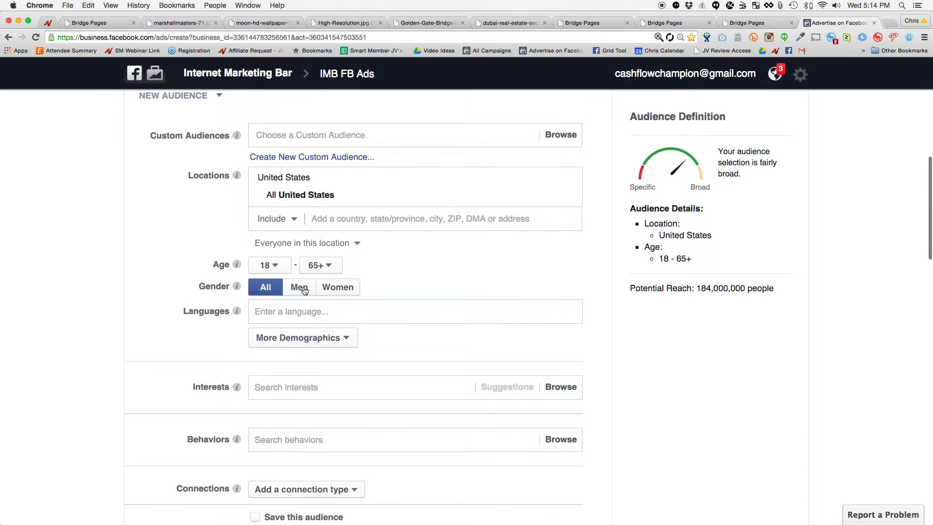
pyautogui.click(347, 289)
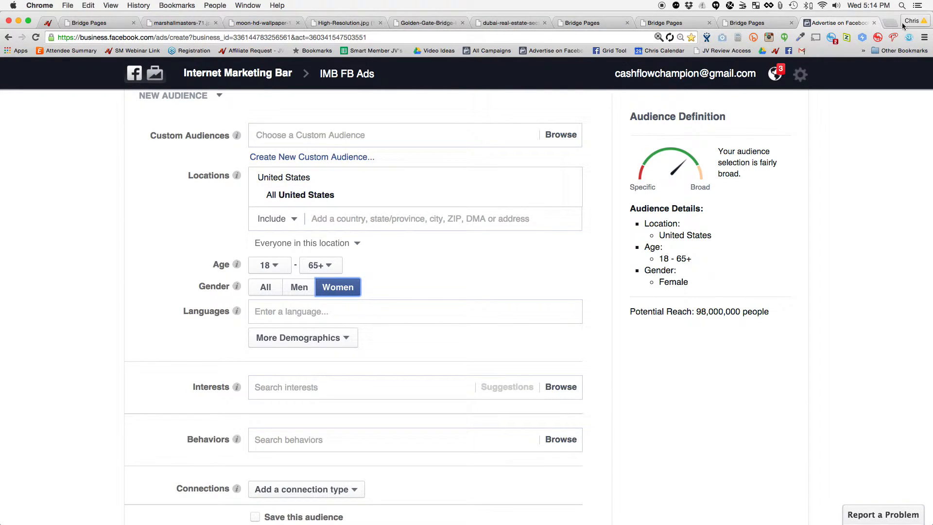
# - Search Google Images for "women playing golf" in a new tab and browse the pictures as backgrounds for the female audience
pyautogui.click(887, 24)
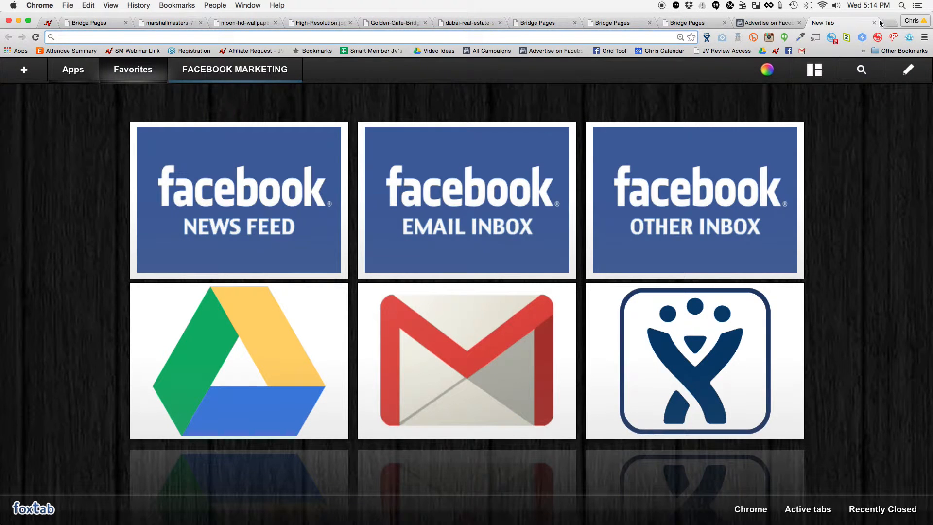
pyautogui.write('women playing golf')
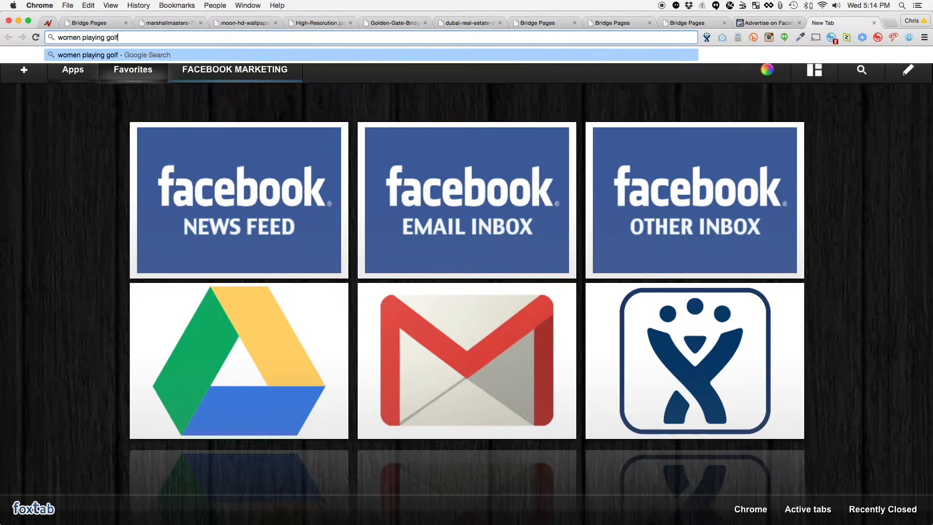
pyautogui.press('Return')
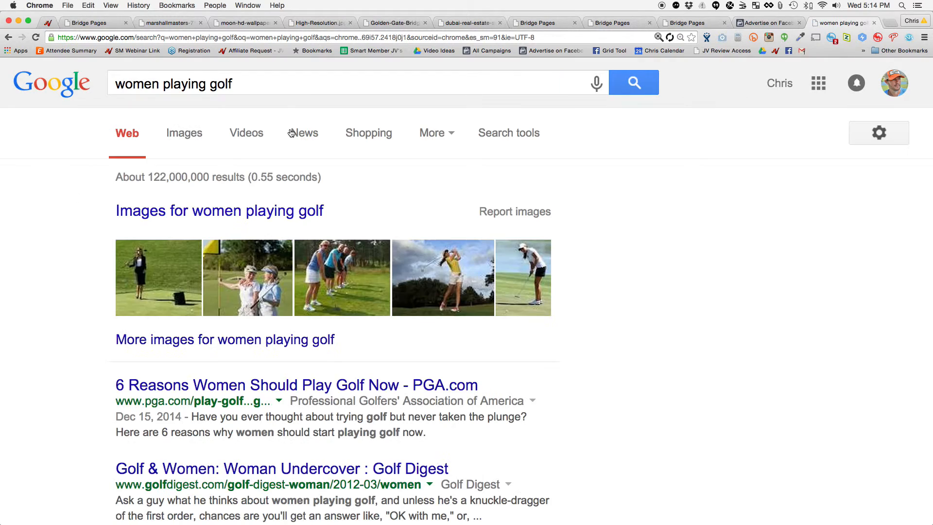
pyautogui.click(184, 132)
pyautogui.scroll(-4, 207, 249)
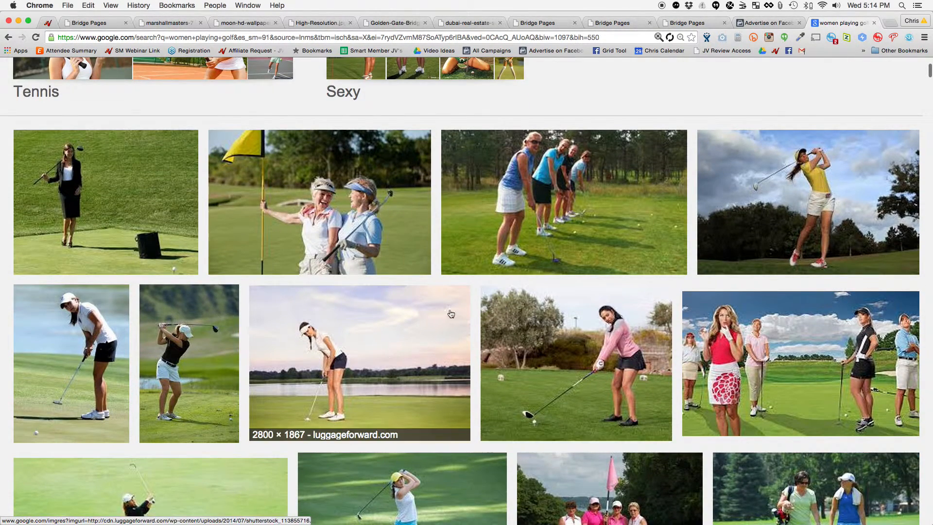
pyautogui.scroll(-4, 452, 309)
pyautogui.scroll(-5, 448, 312)
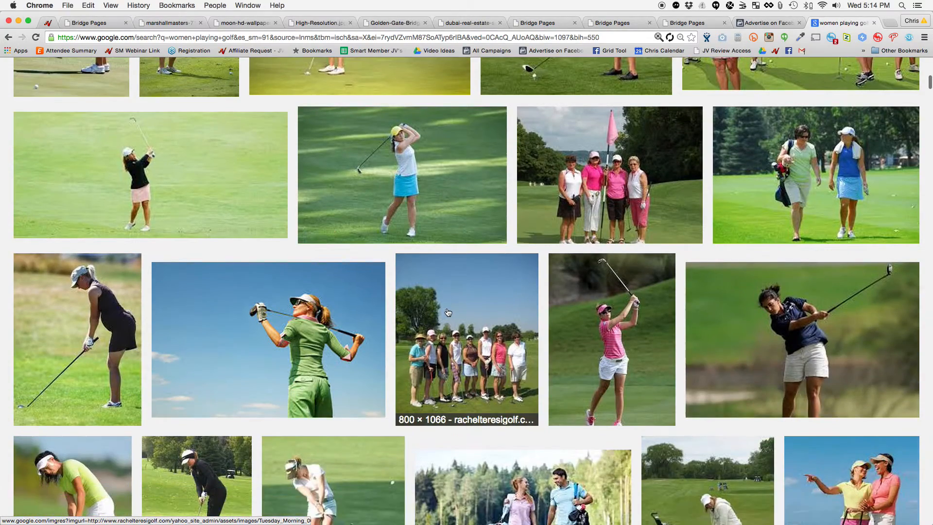
pyautogui.scroll(-9, 546, 326)
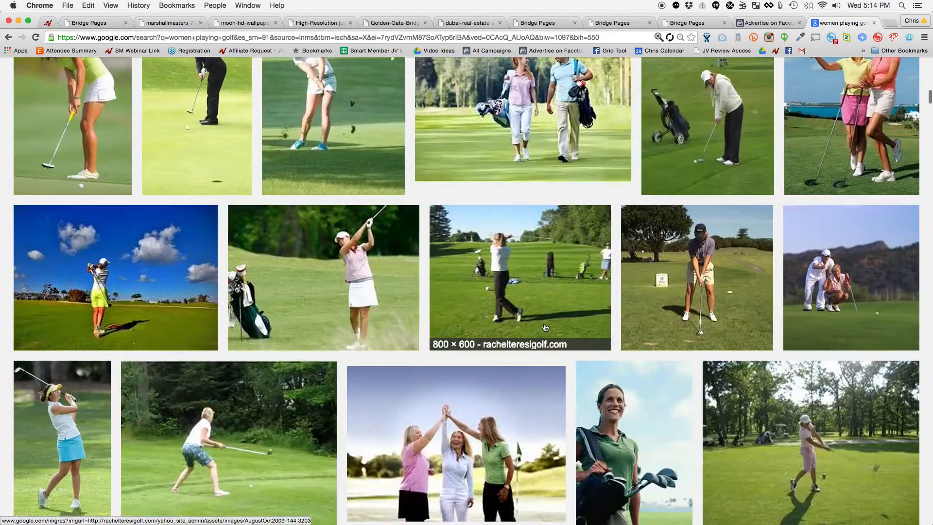
pyautogui.scroll(-4, 546, 327)
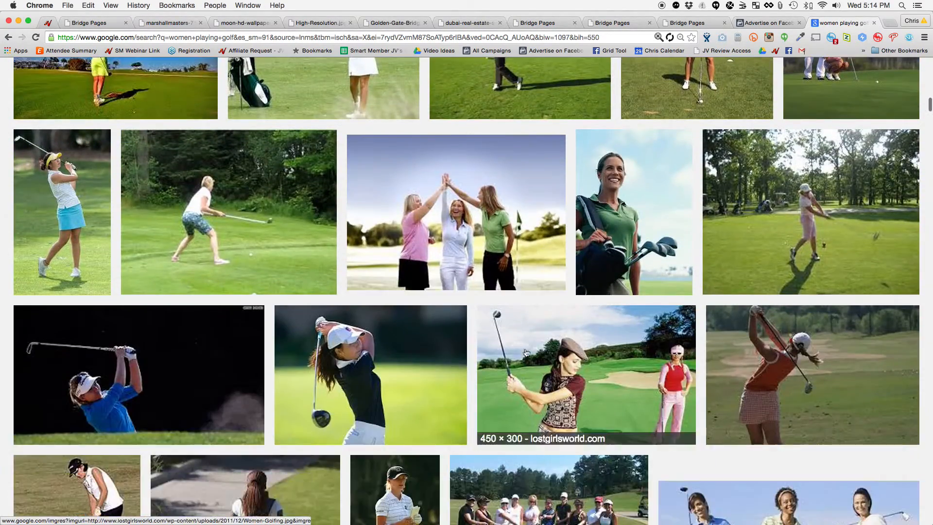
pyautogui.click(741, 23)
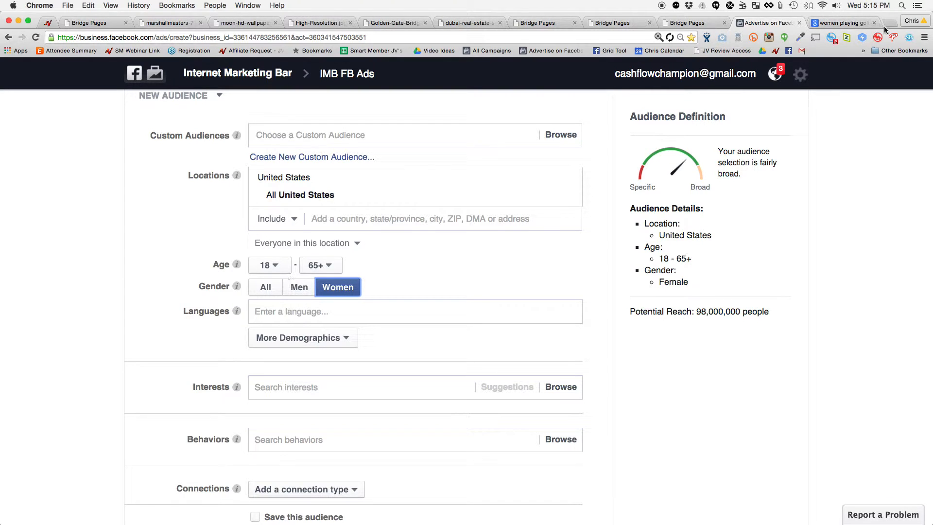
pyautogui.click(841, 23)
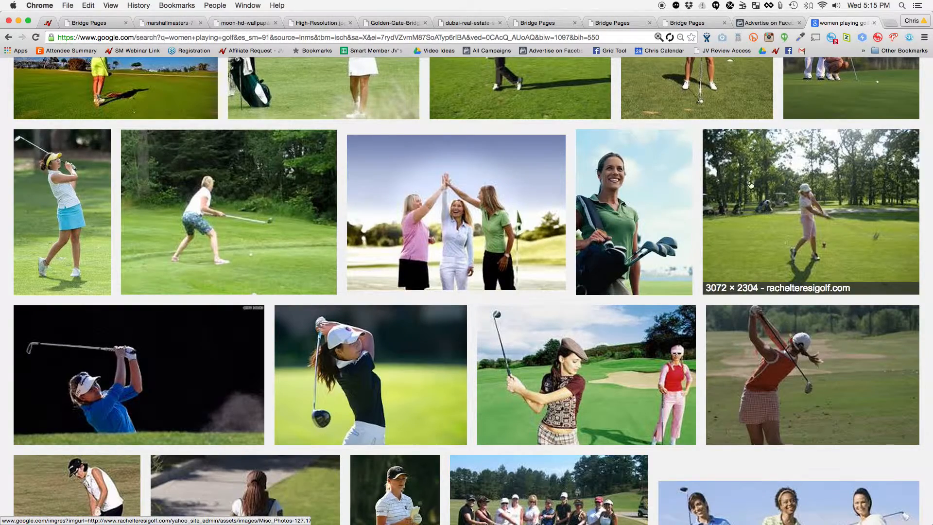
# - Replace the image search with "senior citizens having fun" and look over the pictures
pyautogui.scroll(20, 727, 221)
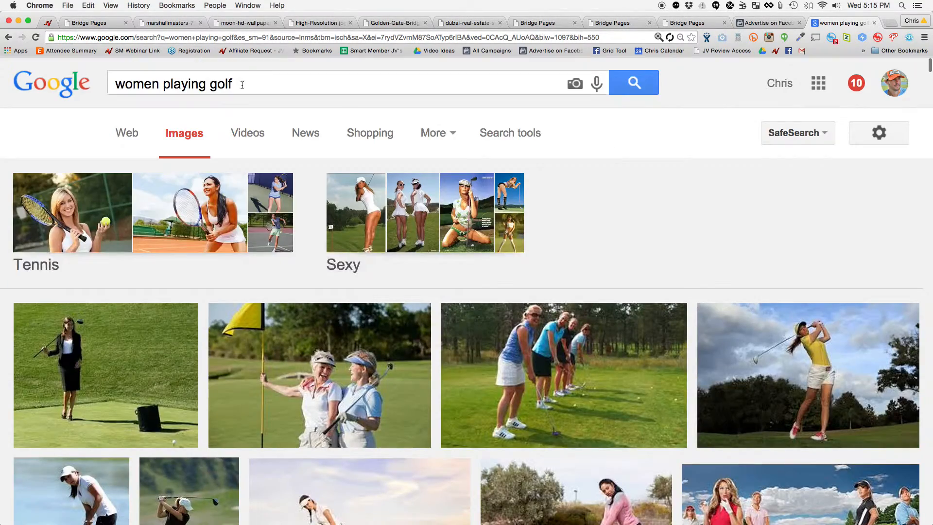
pyautogui.moveTo(240, 84); pyautogui.dragTo(111, 85)
pyautogui.write('senior')
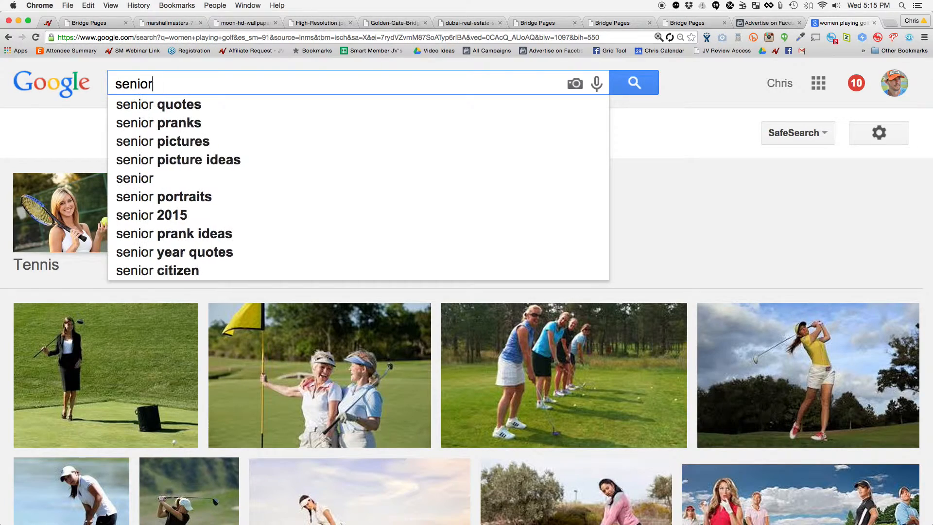
pyautogui.write(' citizens having fun')
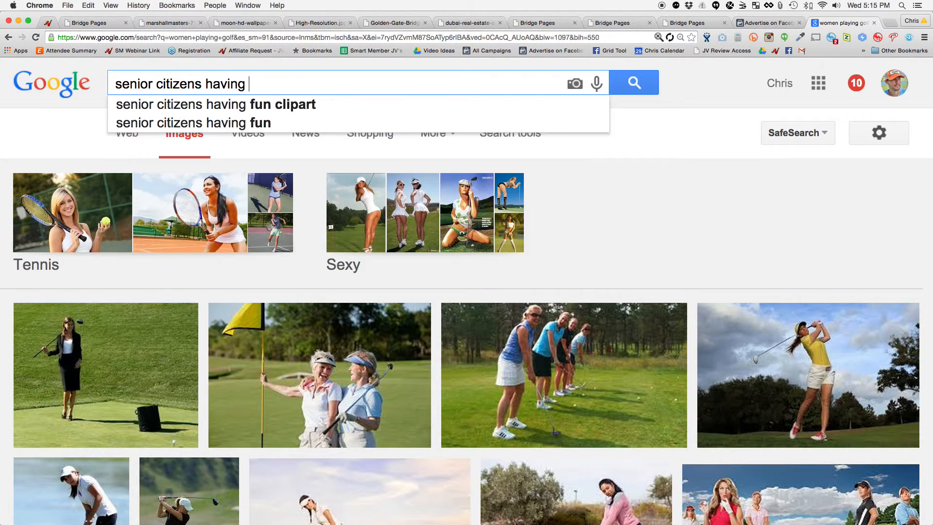
pyautogui.press('Return')
pyautogui.scroll(-3, 311, 161)
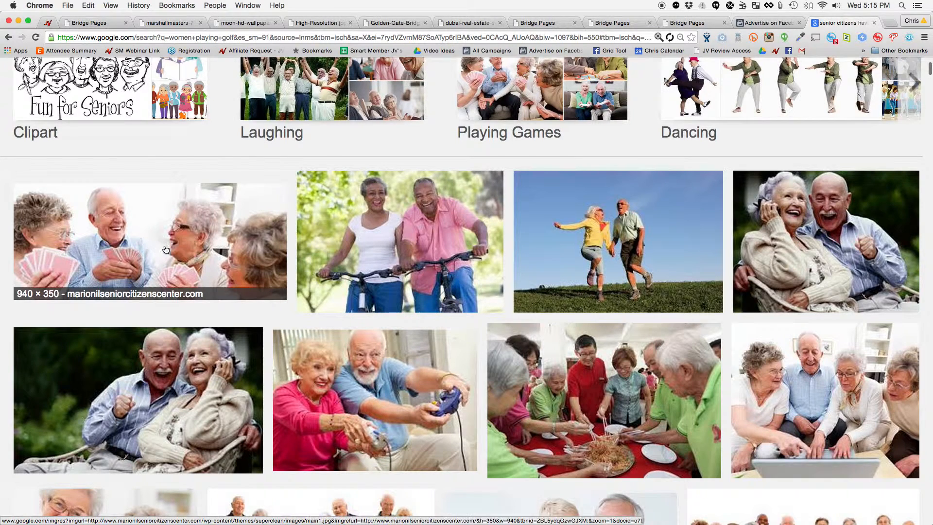
# - In the Facebook ad's audience, set the minimum age to 55 and the gender to All
pyautogui.click(768, 23)
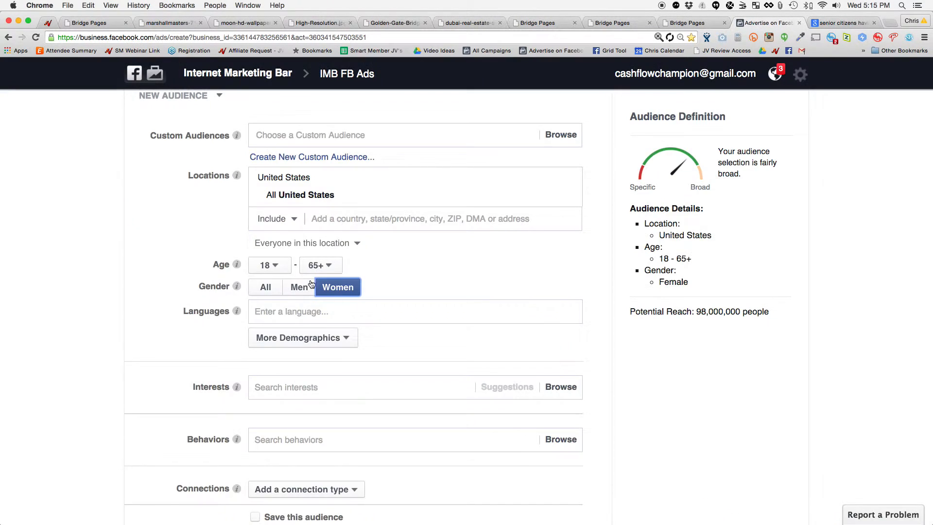
pyautogui.click(269, 266)
pyautogui.scroll(-3, 269, 386)
pyautogui.scroll(-8, 268, 396)
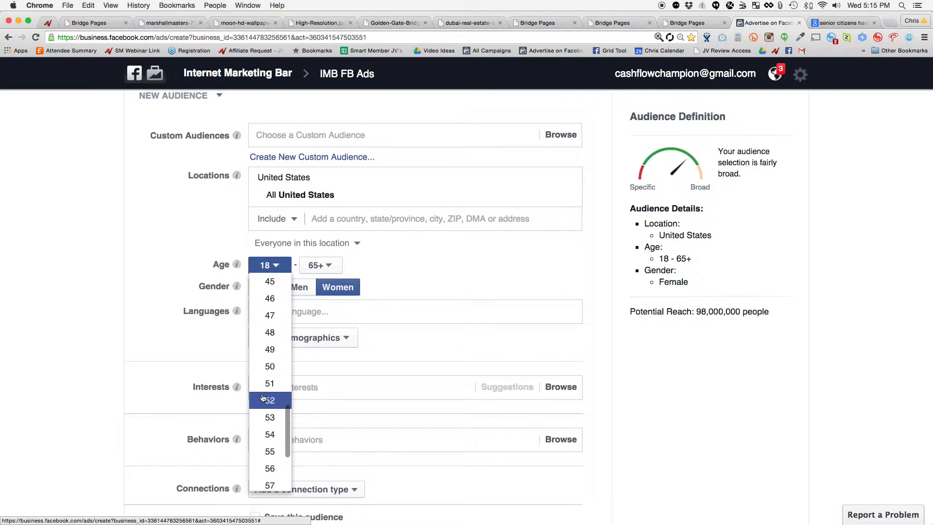
pyautogui.click(267, 451)
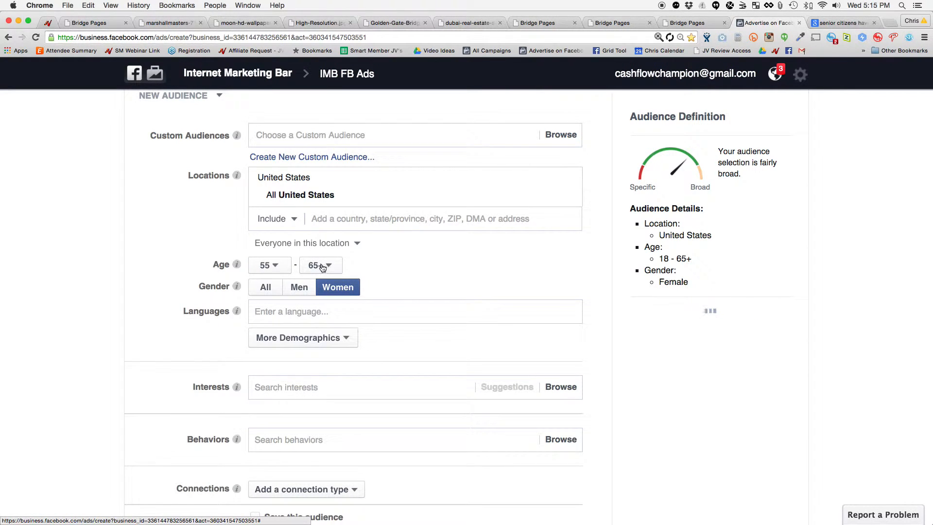
pyautogui.click(265, 291)
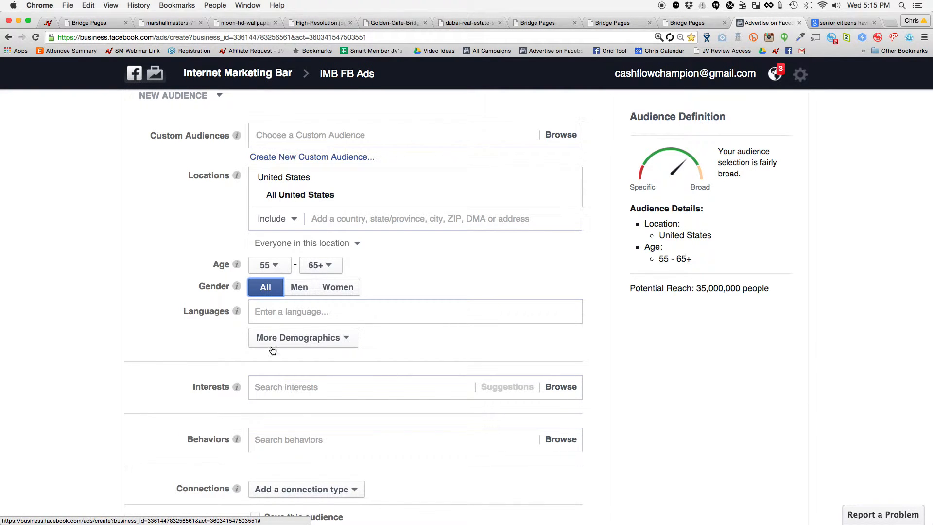
# - Return to the senior citizens image search and browse further down the pictures
pyautogui.click(836, 23)
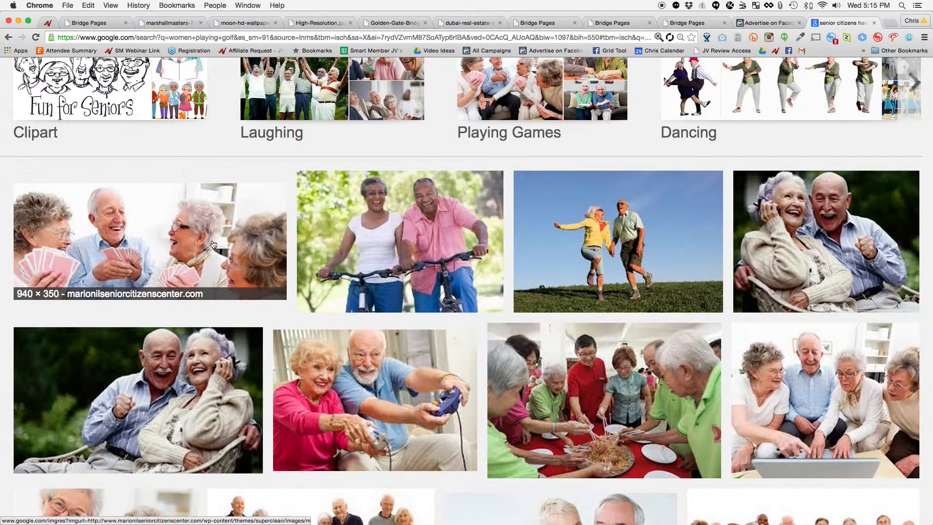
pyautogui.scroll(-10, 349, 242)
pyautogui.scroll(-3, 349, 242)
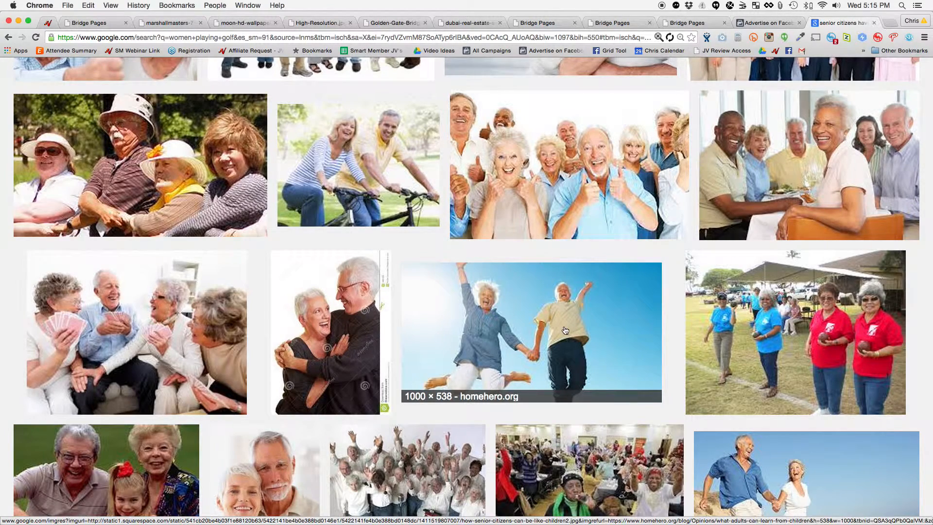
# - Switch to the published wholesaling page, highlight "real estate" in its headline and clear the highlight
pyautogui.click(691, 25)
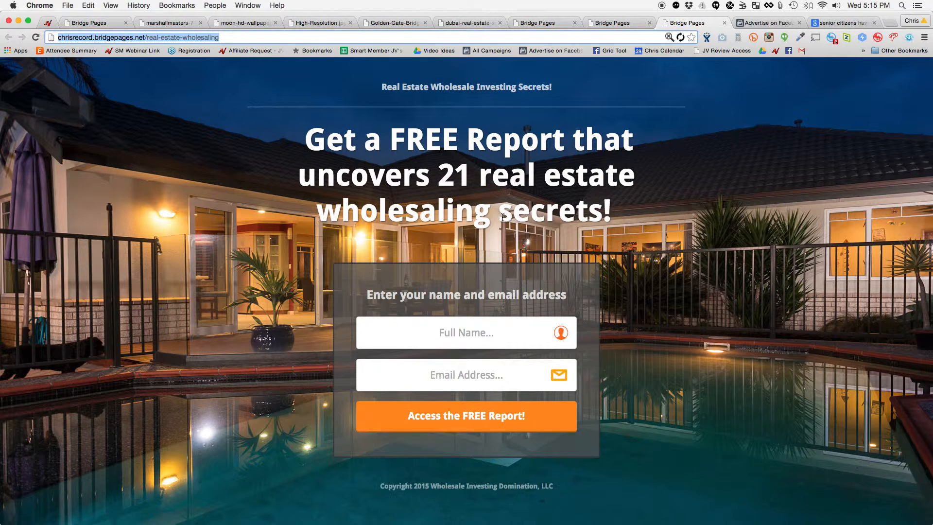
pyautogui.moveTo(483, 182); pyautogui.dragTo(631, 175)
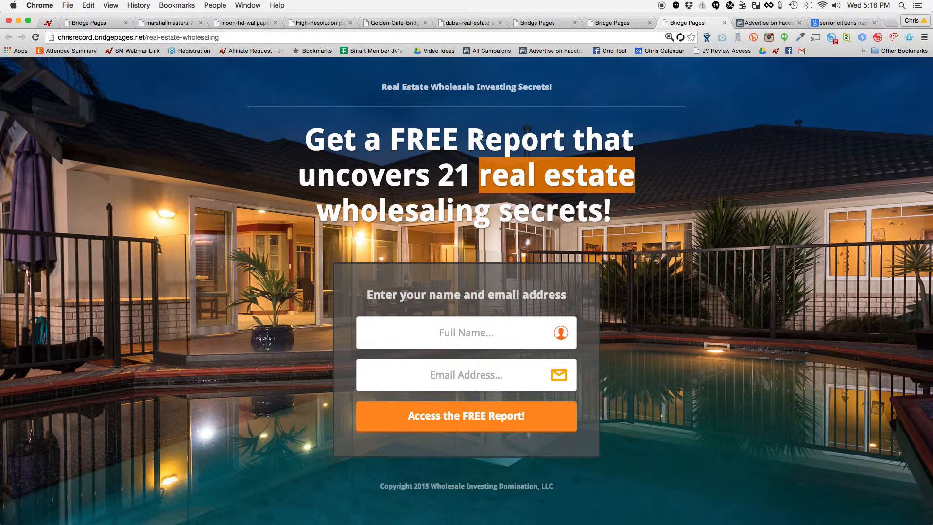
pyautogui.click(522, 179)
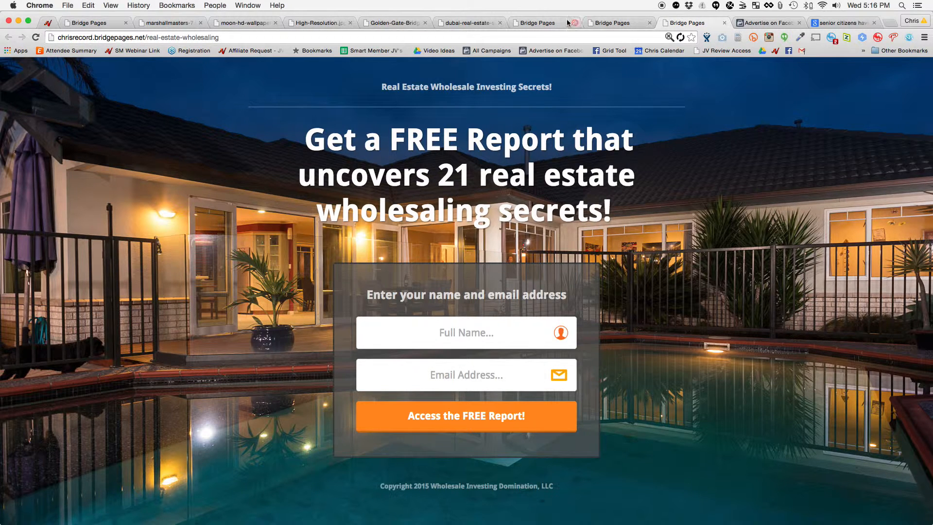
# - Switch to the Bridge Pages dashboard and open the list of created pages
pyautogui.click(612, 23)
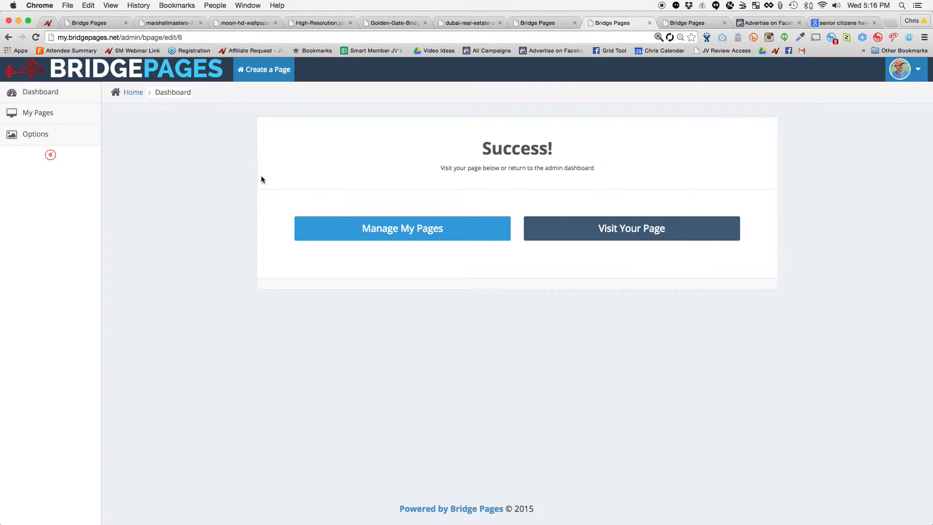
pyautogui.click(395, 228)
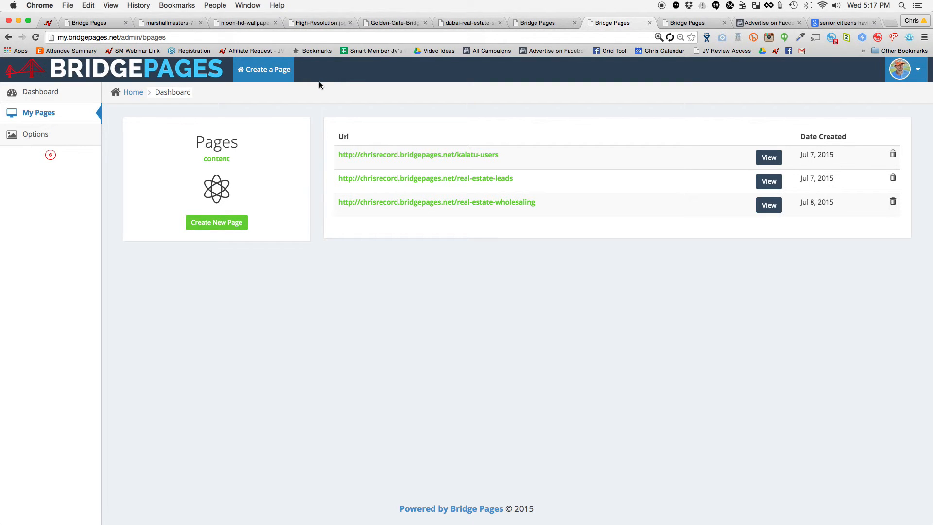
# - Revisit the published page, then return to Facebook's ad creation page and highlight the audience's Potential Reach line
pyautogui.click(695, 27)
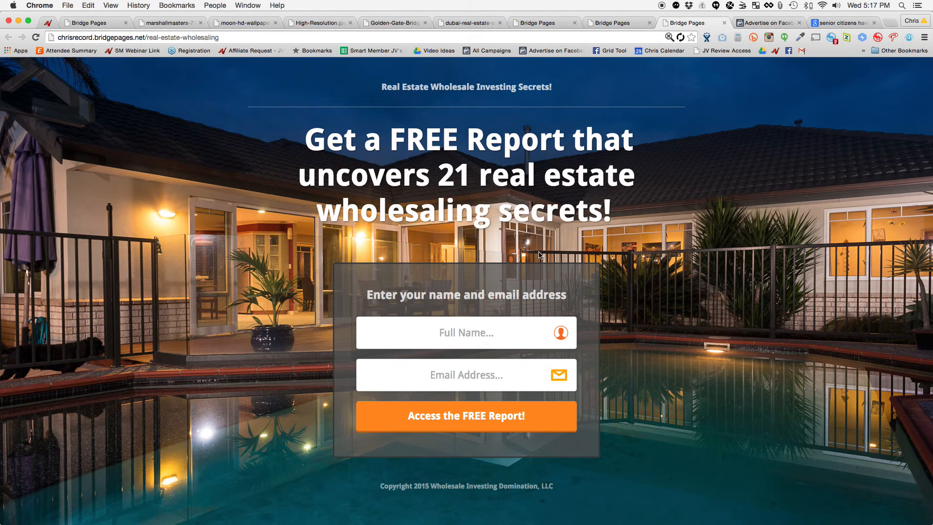
pyautogui.click(775, 23)
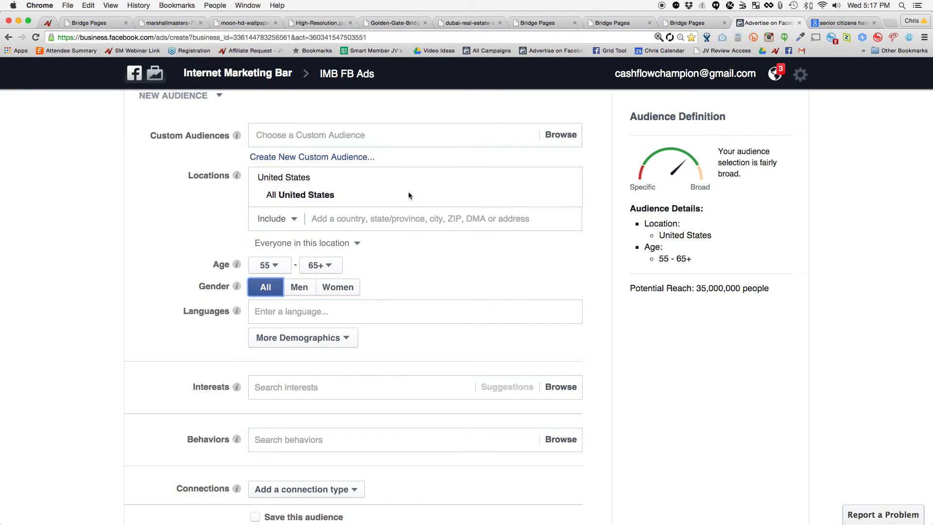
pyautogui.moveTo(630, 288); pyautogui.dragTo(804, 288)
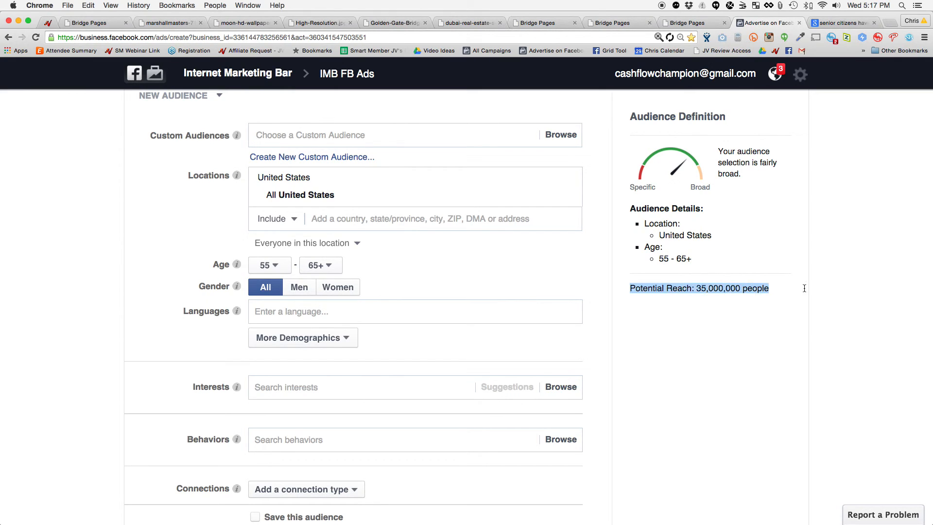